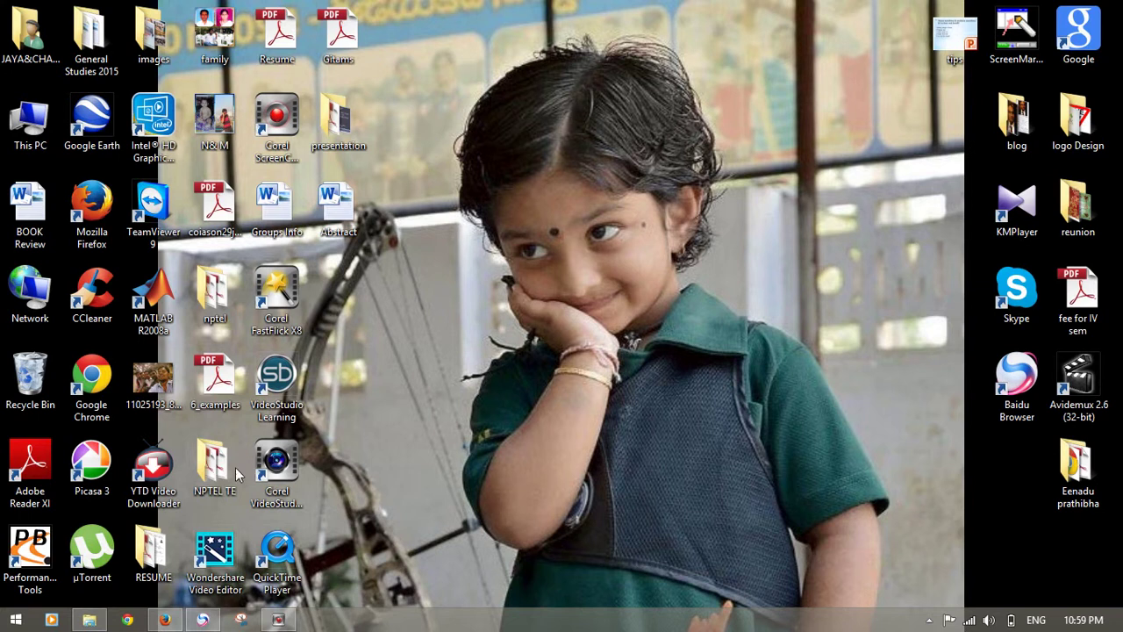
# Launch Racelogic Performance Tools from its desktop shortcut
pyautogui.doubleClick(42, 562)
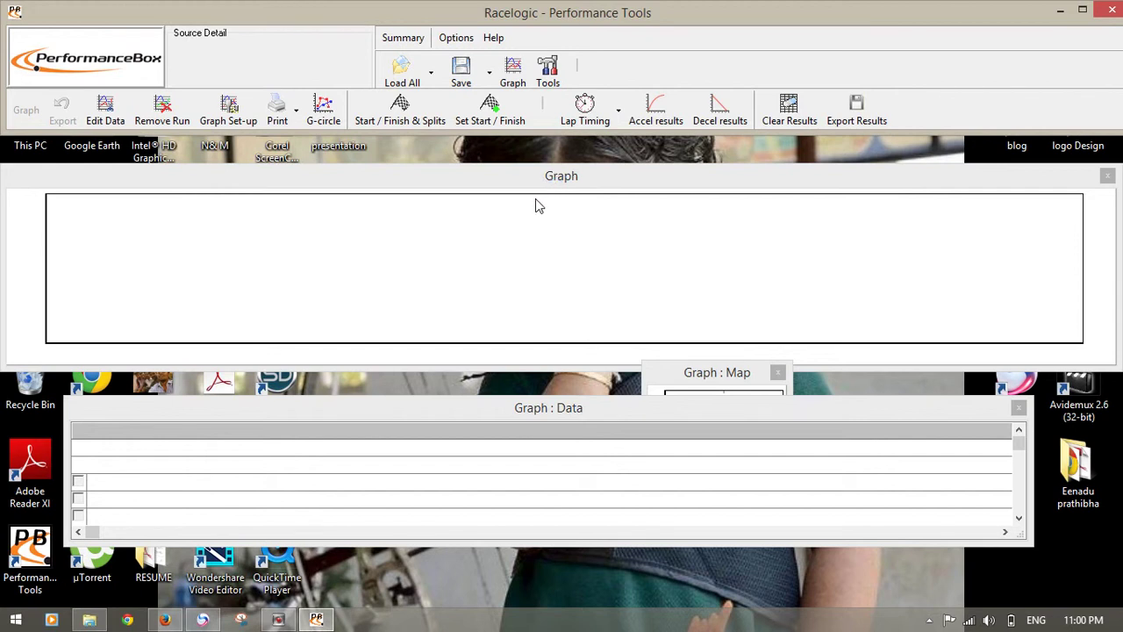
# Use Load All to begin loading a dbn log file into every module
pyautogui.click(419, 78)
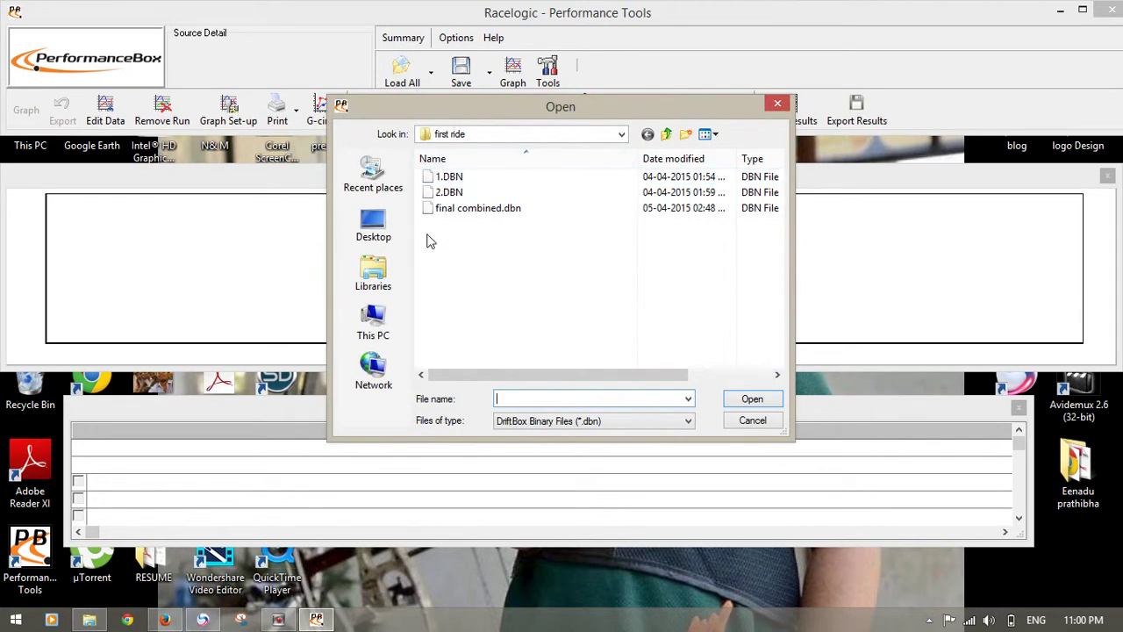
# Open PBOX_018.DBN from the DATA folder on SD Card (H:)
pyautogui.click(373, 320)
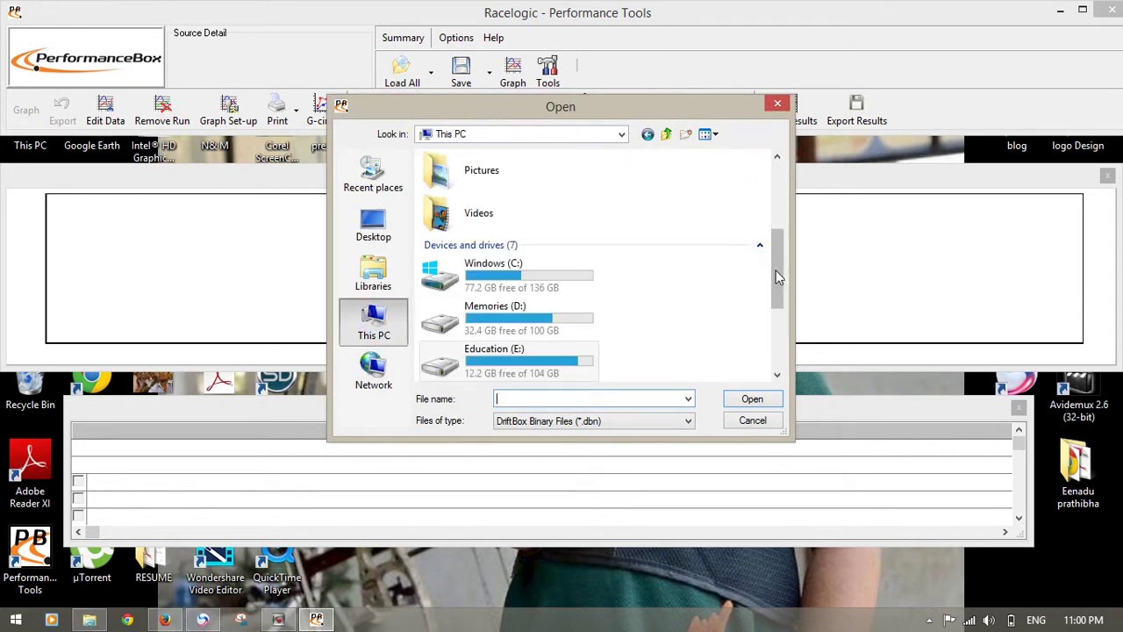
pyautogui.moveTo(775, 272); pyautogui.dragTo(775, 350)
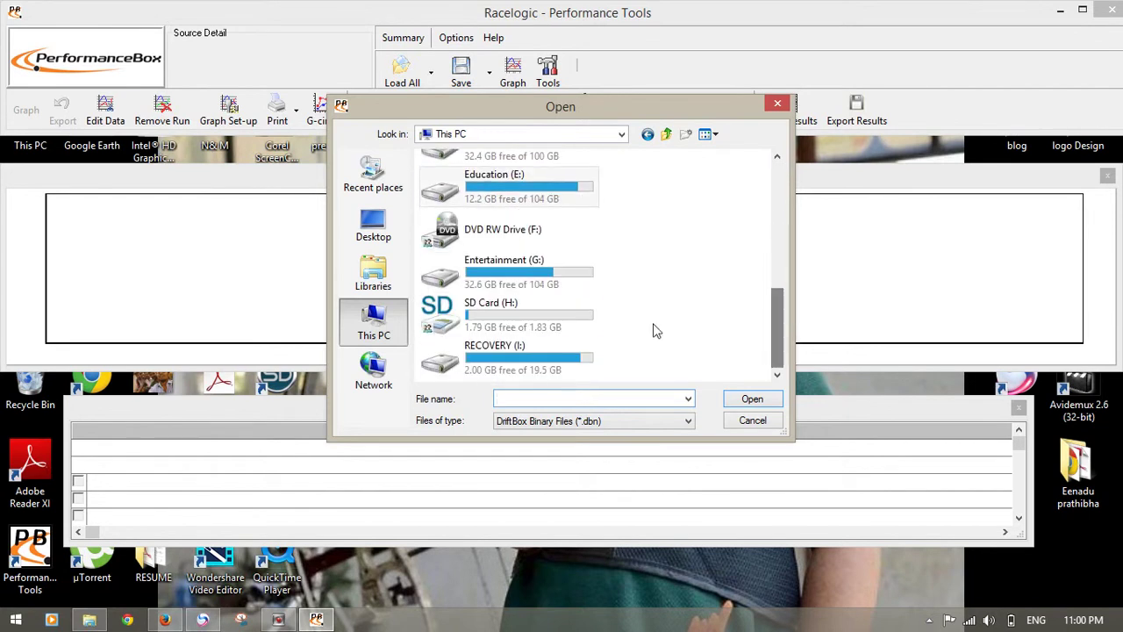
pyautogui.doubleClick(491, 320)
pyautogui.doubleClick(443, 188)
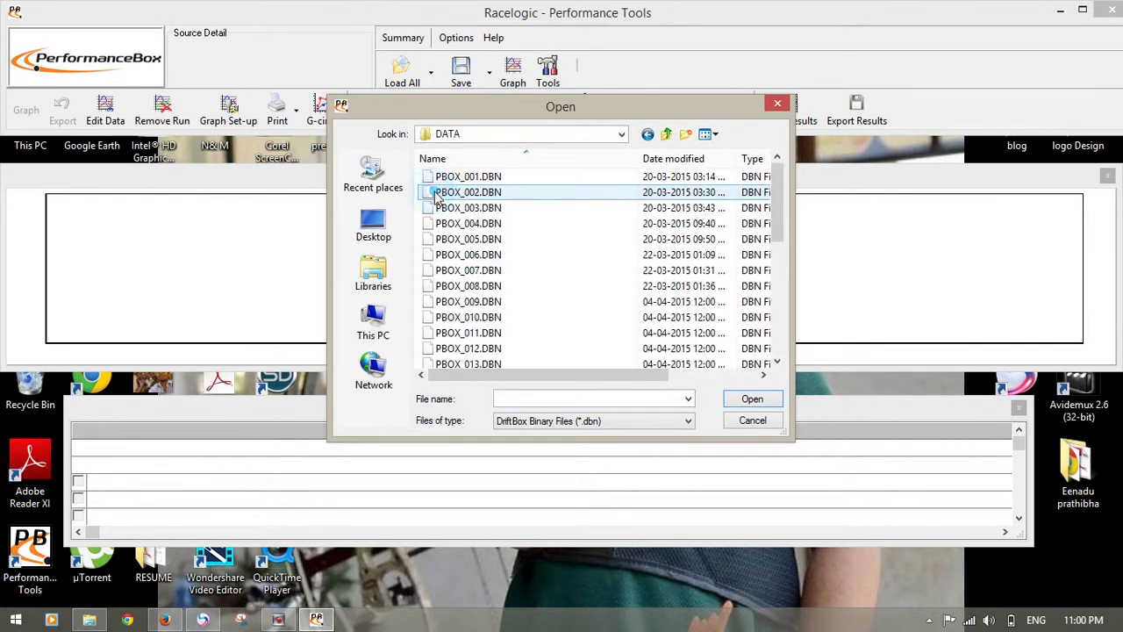
pyautogui.moveTo(777, 188); pyautogui.dragTo(790, 270)
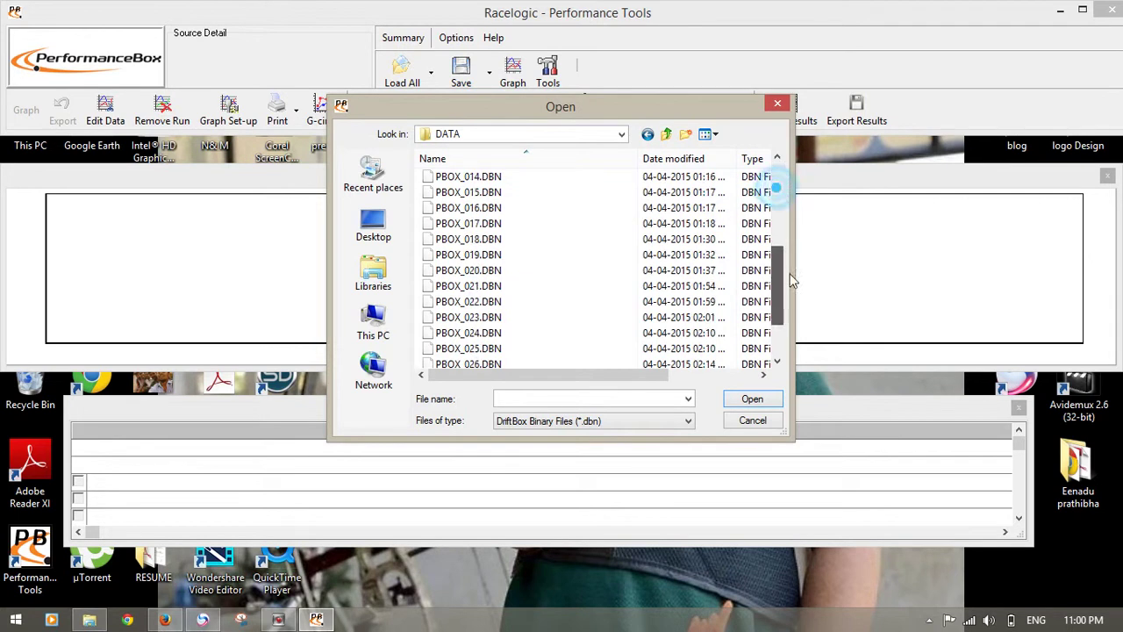
pyautogui.moveTo(647, 379); pyautogui.dragTo(769, 376)
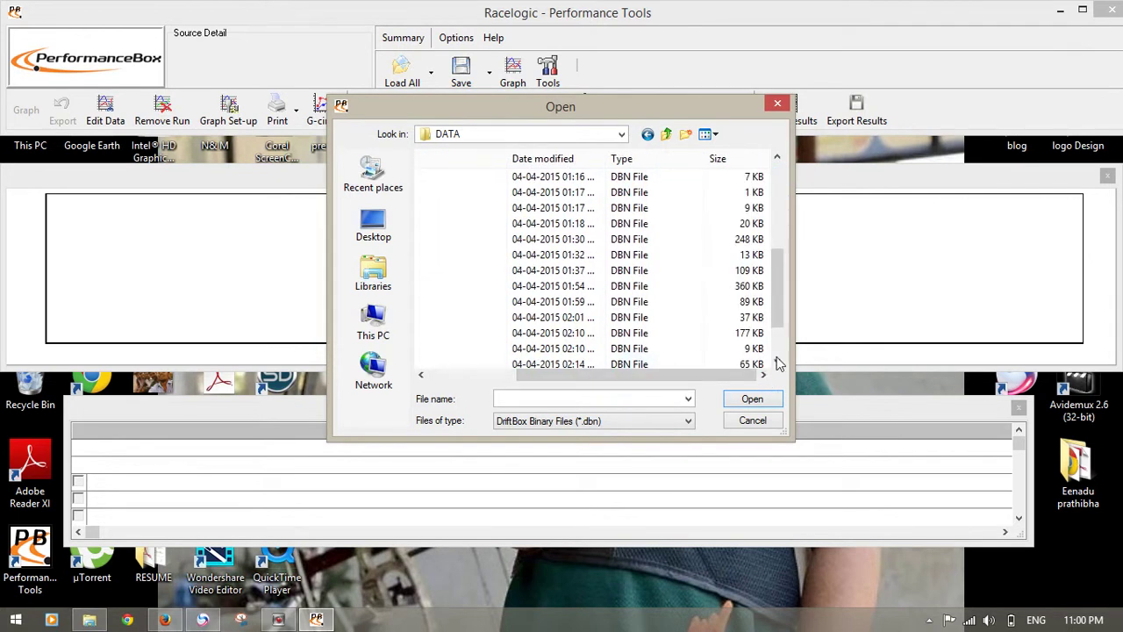
pyautogui.click(667, 239)
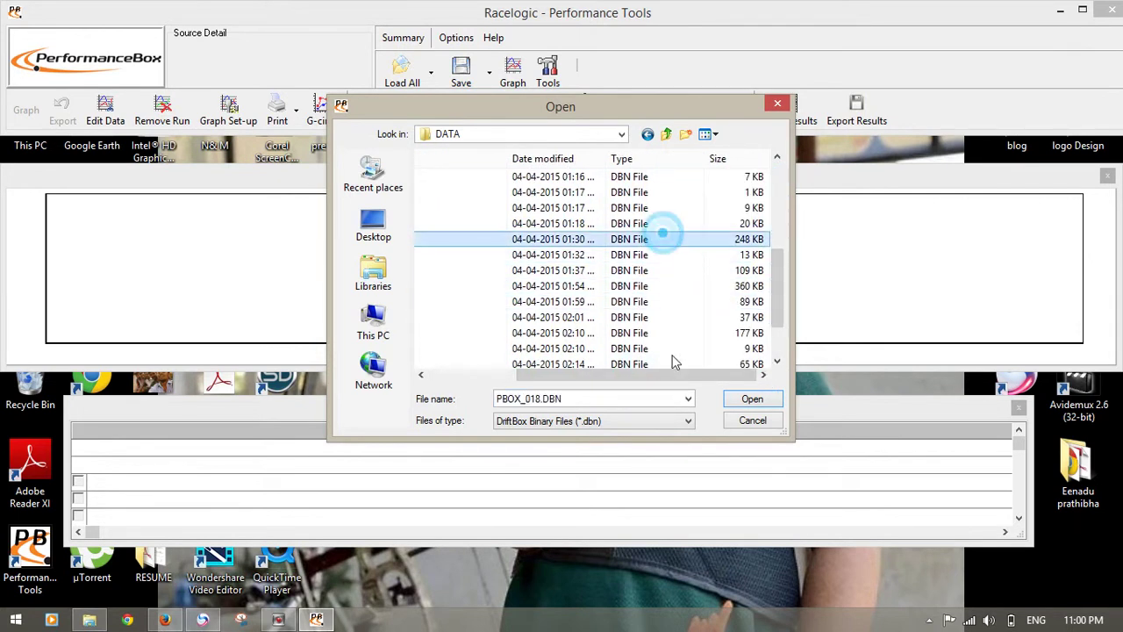
pyautogui.moveTo(609, 379); pyautogui.dragTo(484, 396)
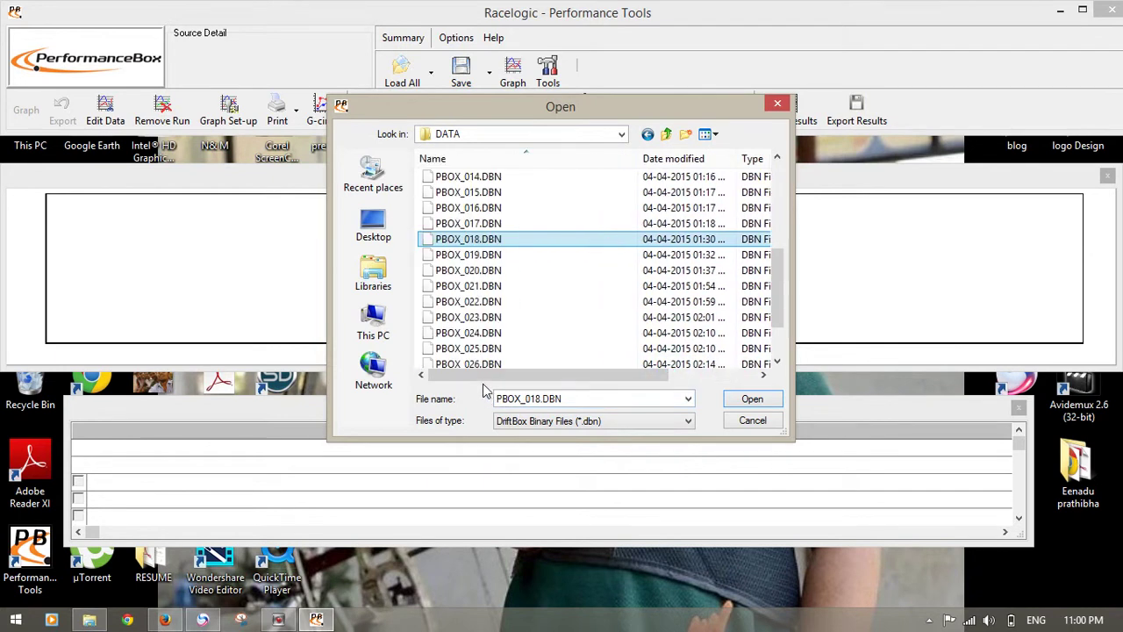
pyautogui.click(750, 399)
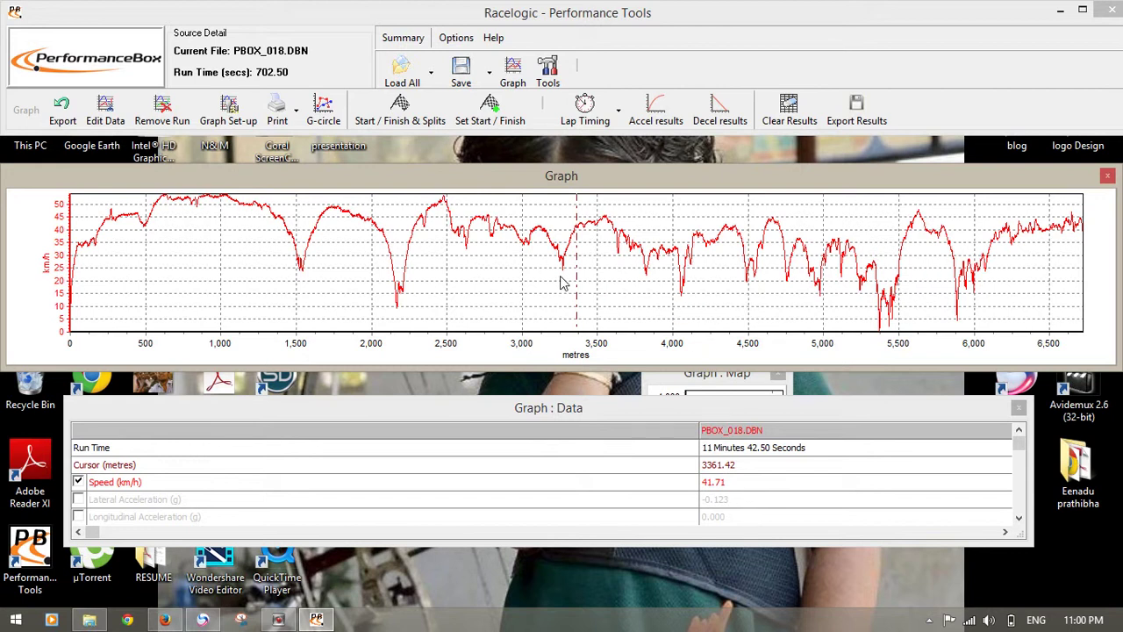
# Zoom the speed trace into 2,080–2,260 m, back out, then into about 3,435–3,625 m
pyautogui.moveTo(383, 269); pyautogui.dragTo(411, 275)
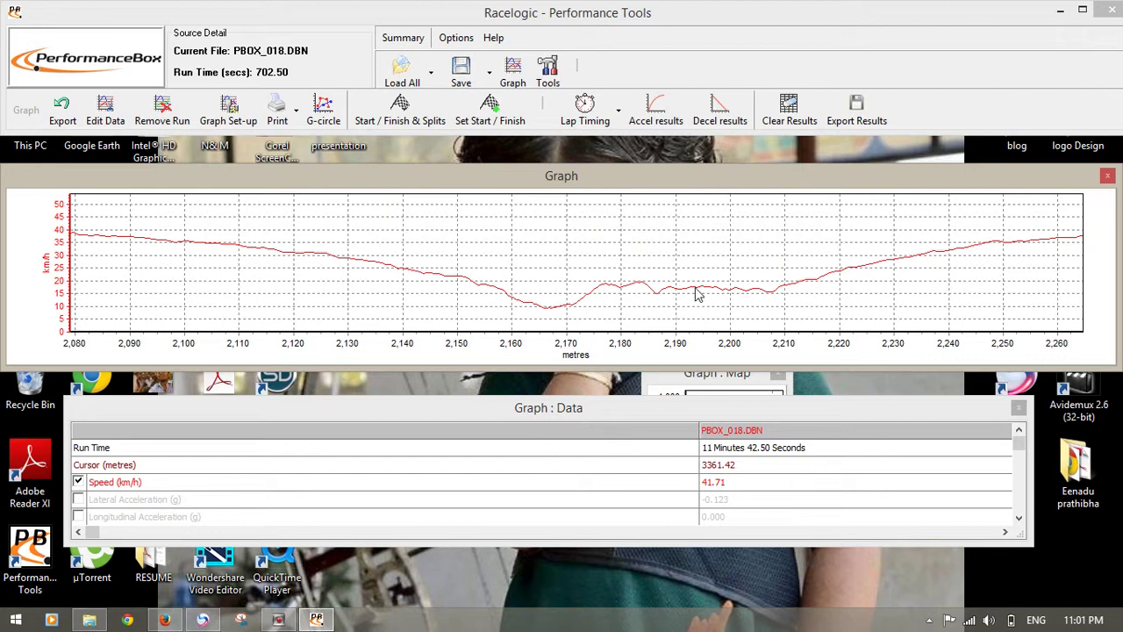
pyautogui.moveTo(688, 243); pyautogui.dragTo(663, 252)
pyautogui.click(578, 254)
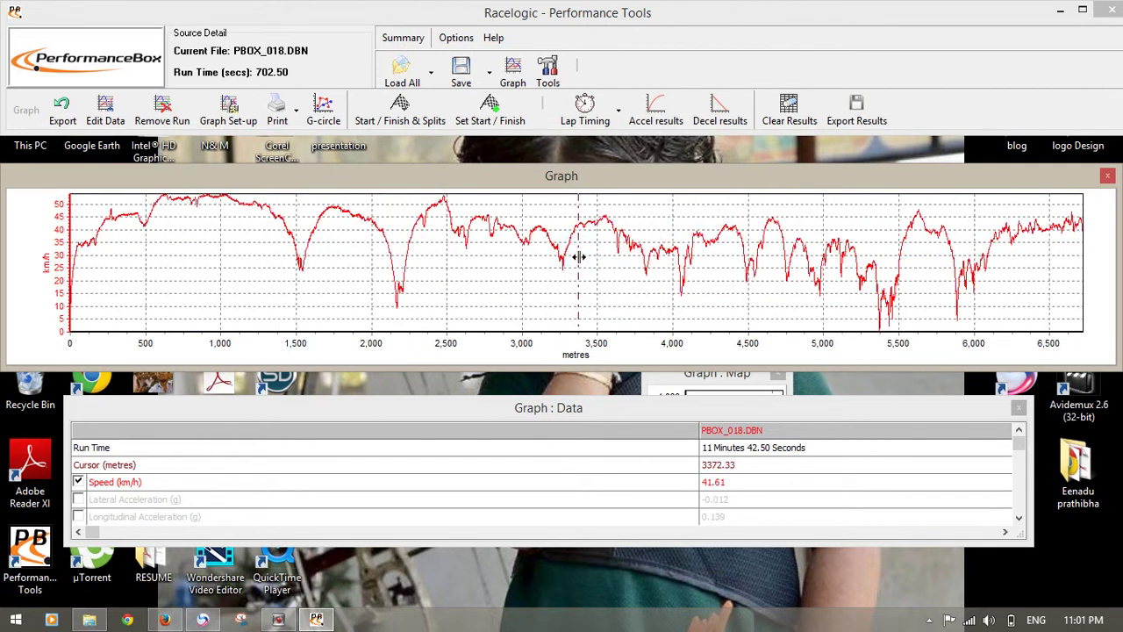
pyautogui.moveTo(586, 266)
pyautogui.mouseDown()
pyautogui.moveTo(616, 266)
pyautogui.moveTo(599, 268)
pyautogui.mouseUp()
pyautogui.click(617, 265)
pyautogui.click(103, 106)
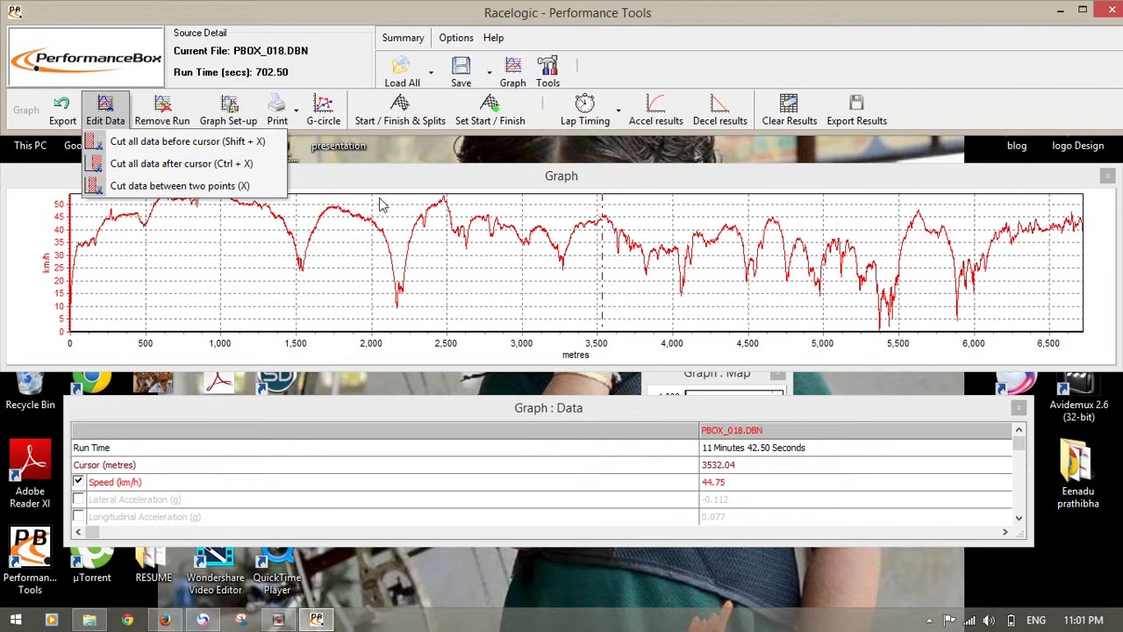
pyautogui.click(416, 179)
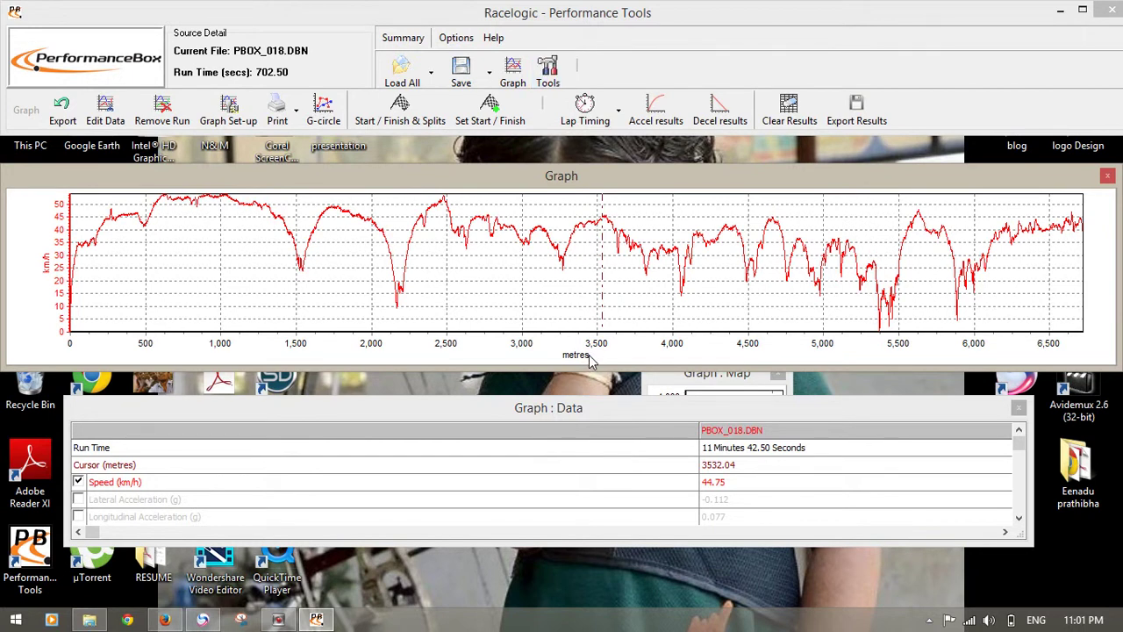
# Export the run to Google Earth as KML file 18 with zero offsets, then minimise the window
pyautogui.click(547, 71)
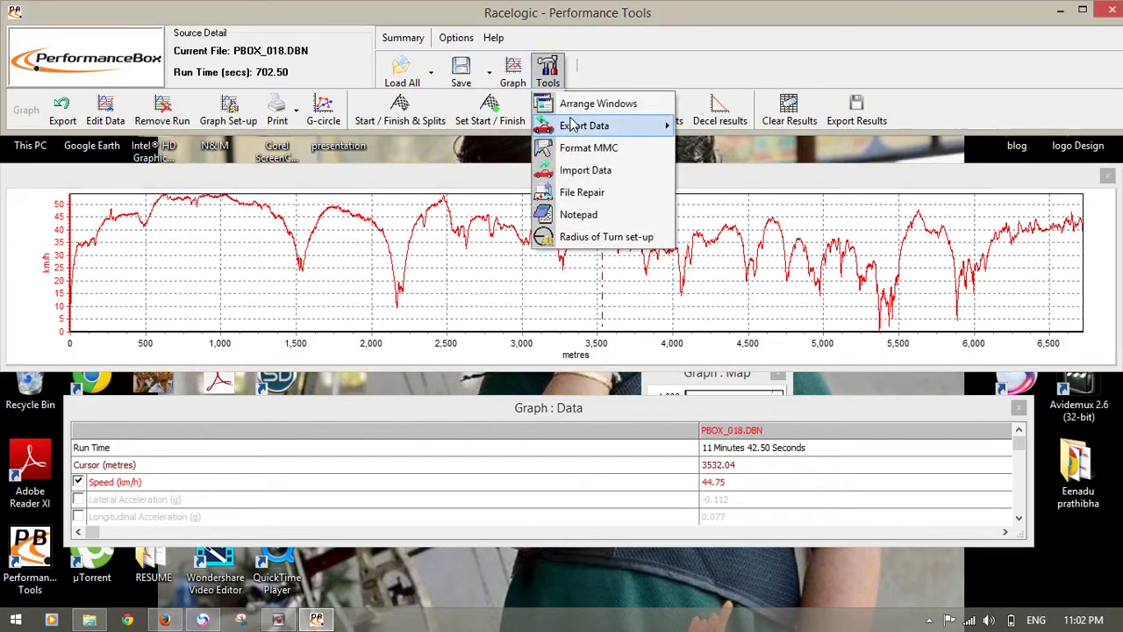
pyautogui.moveTo(572, 125)
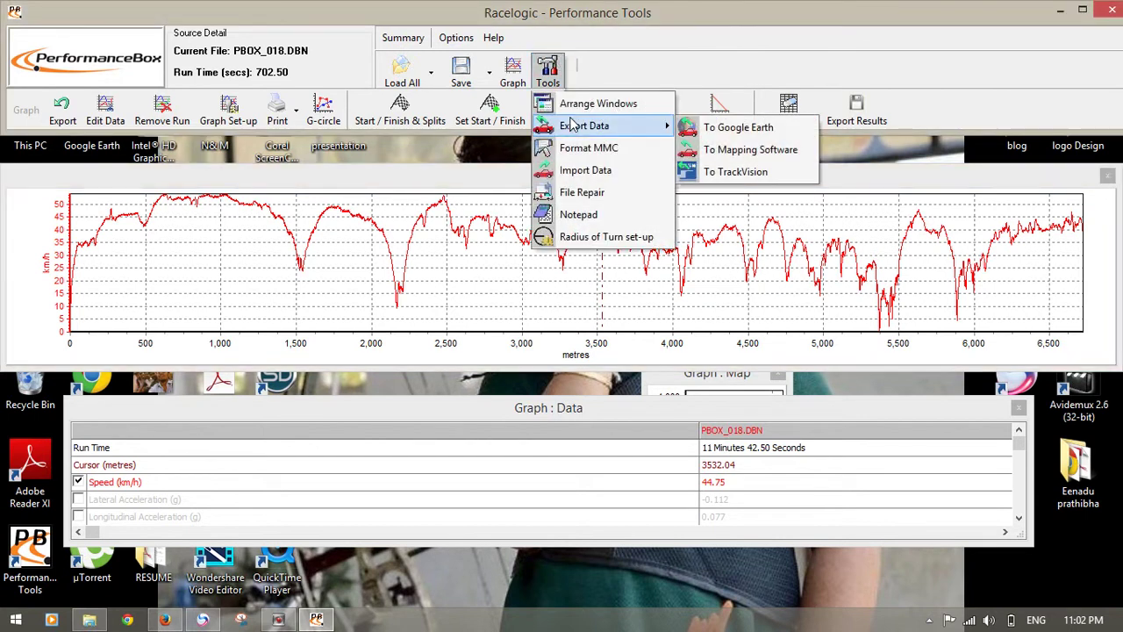
pyautogui.click(737, 129)
pyautogui.click(532, 352)
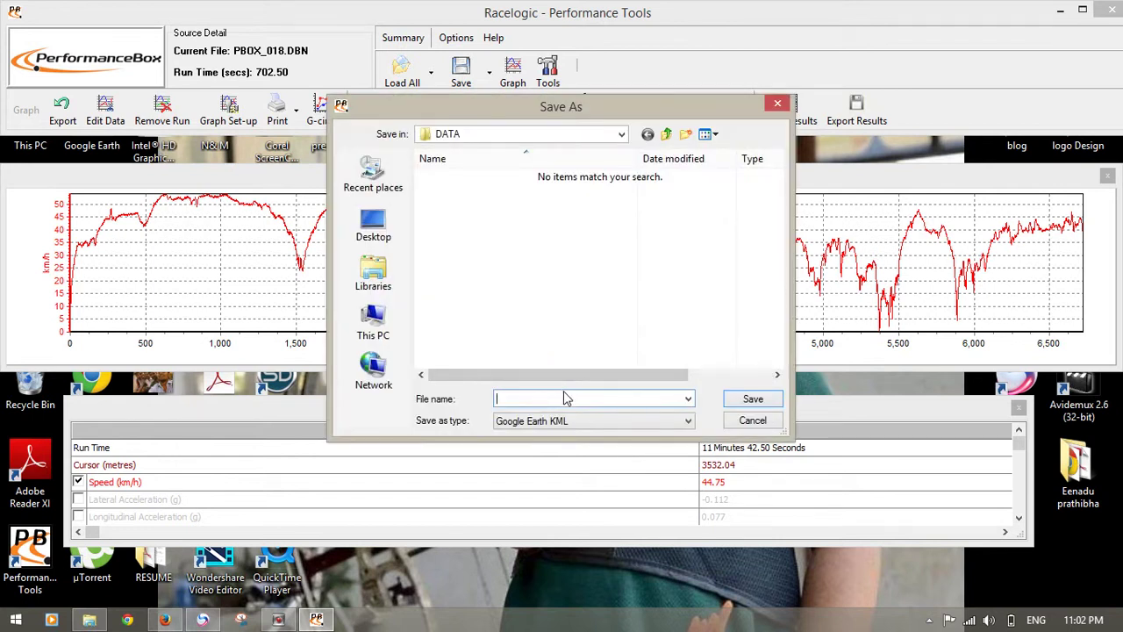
pyautogui.write('18')
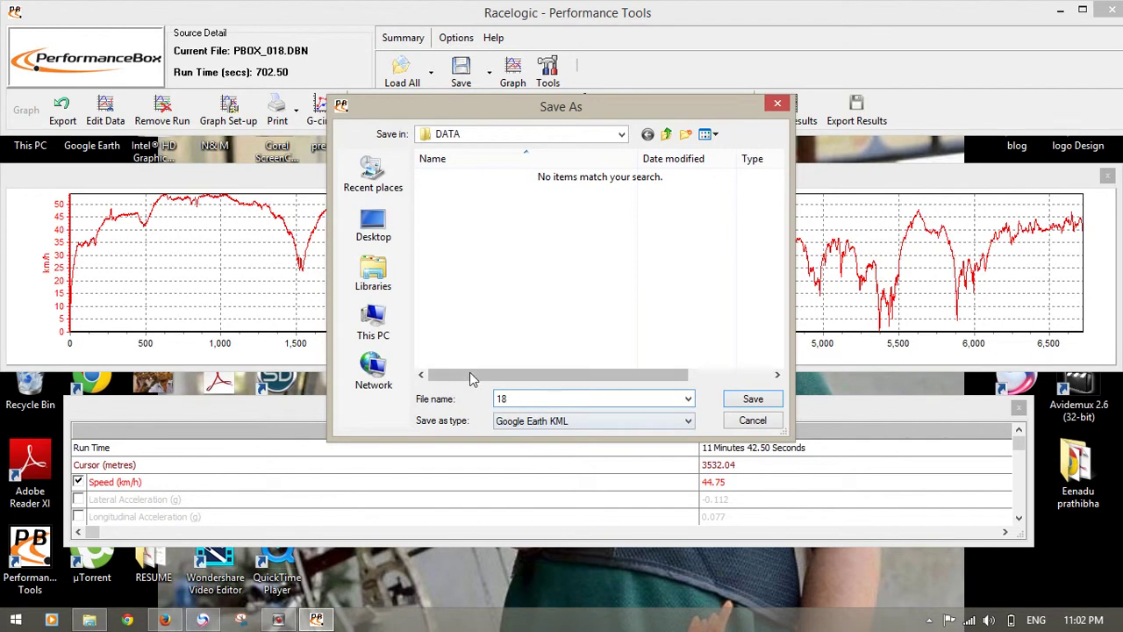
pyautogui.click(754, 406)
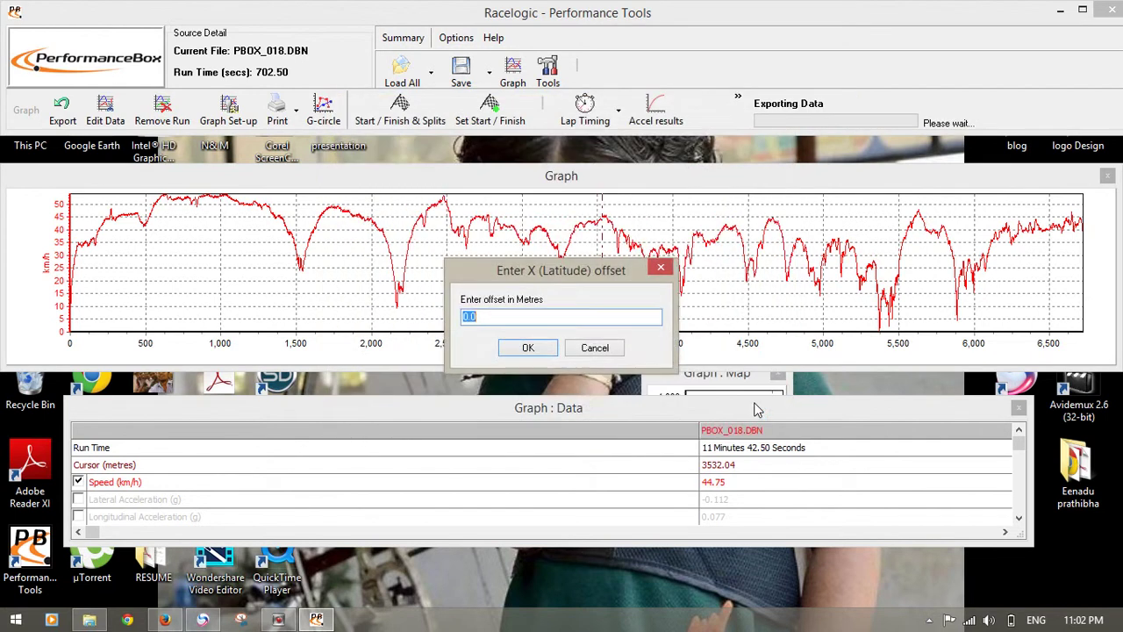
pyautogui.click(518, 351)
pyautogui.click(520, 351)
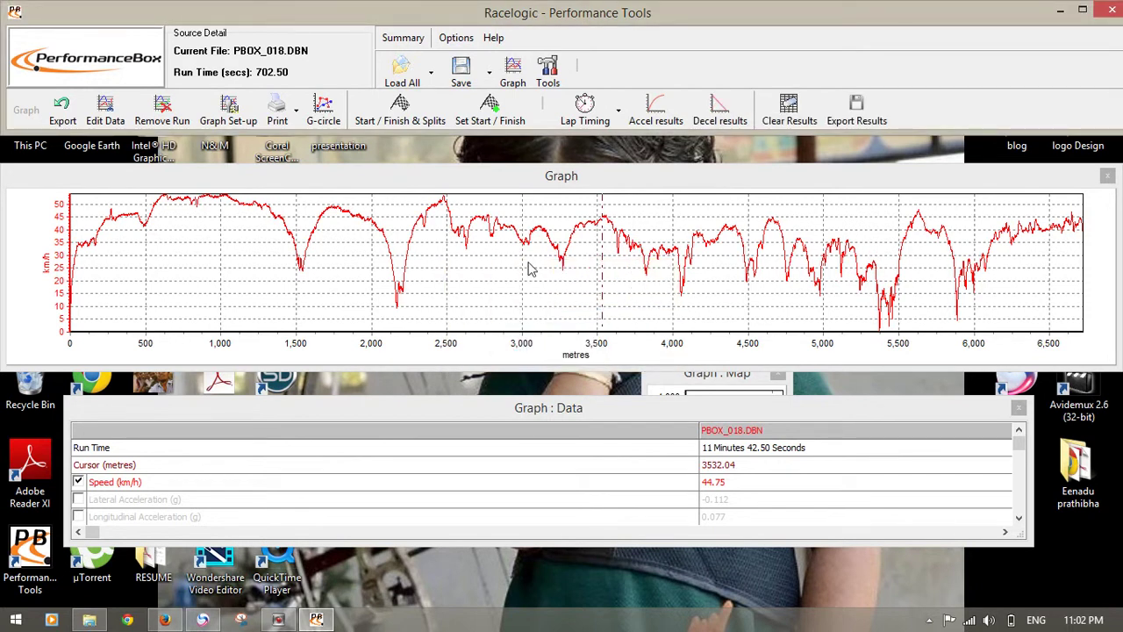
pyautogui.click(1060, 11)
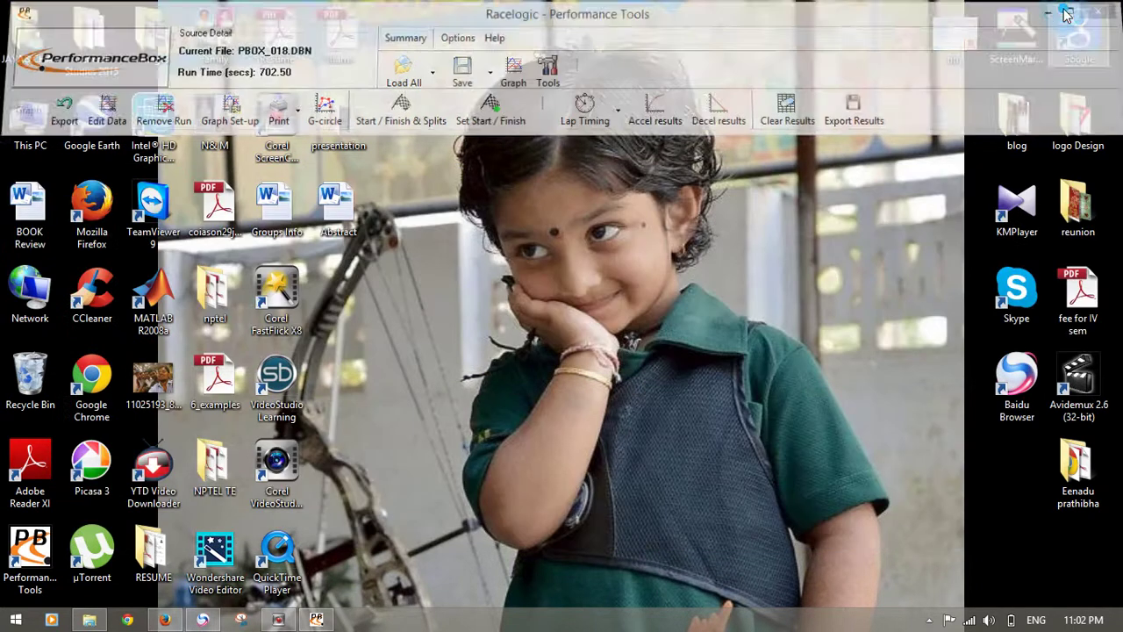
# Launch Google Earth and close its Start-Up Tip to show the globe
pyautogui.doubleClick(85, 123)
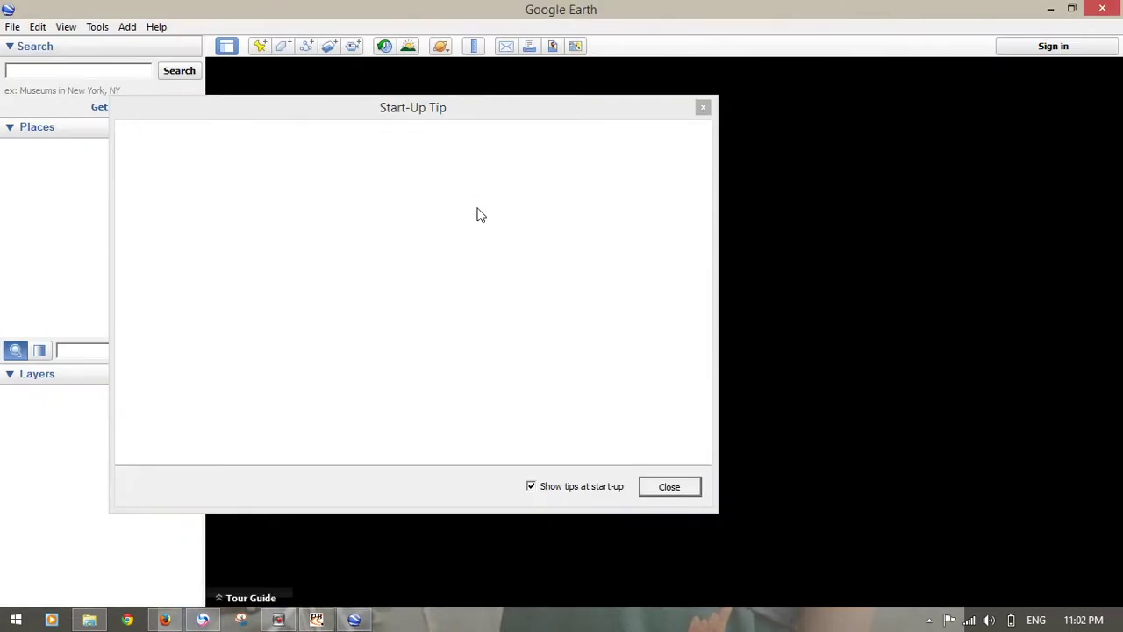
pyautogui.click(702, 110)
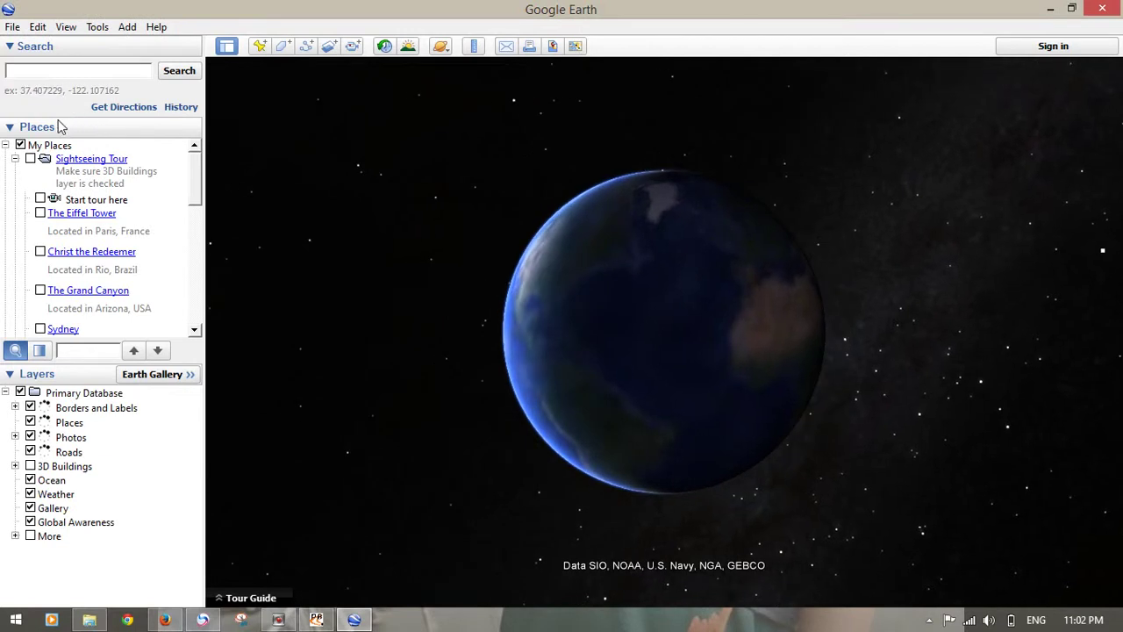
# Open KML file 18 from SD Card (H:) > DATA to show the PBOX_018 track
pyautogui.click(12, 28)
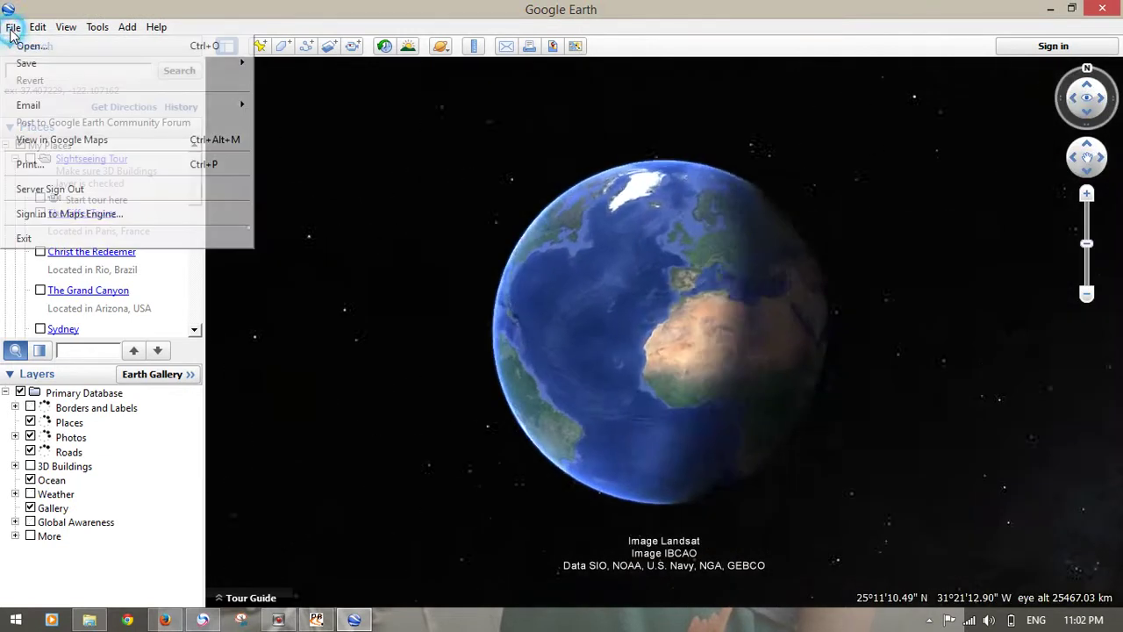
pyautogui.click(26, 48)
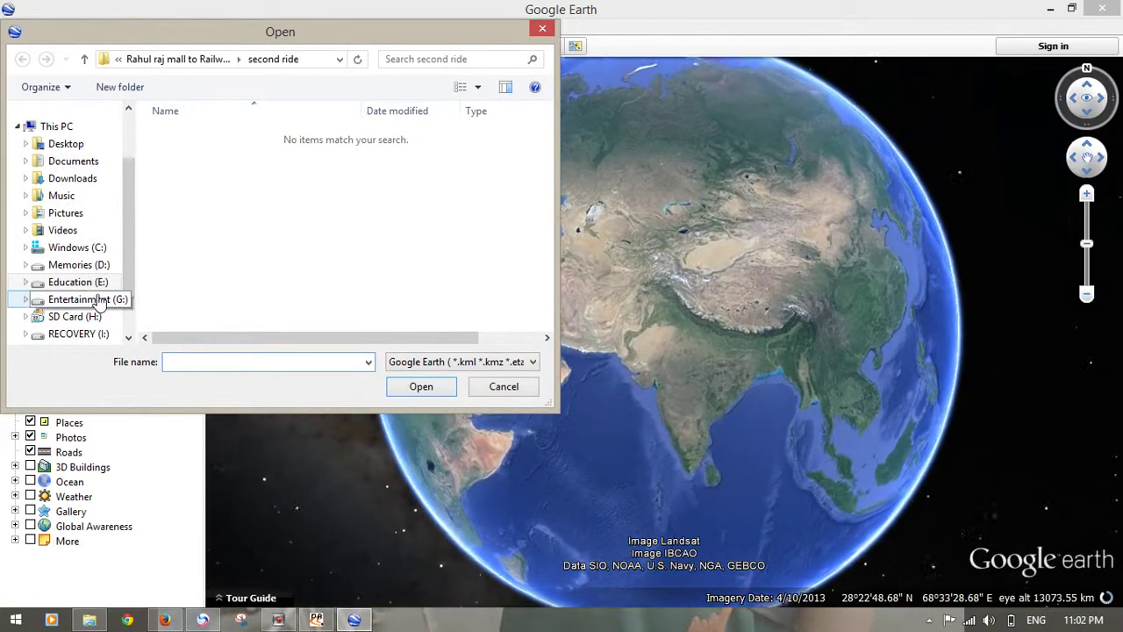
pyautogui.click(93, 318)
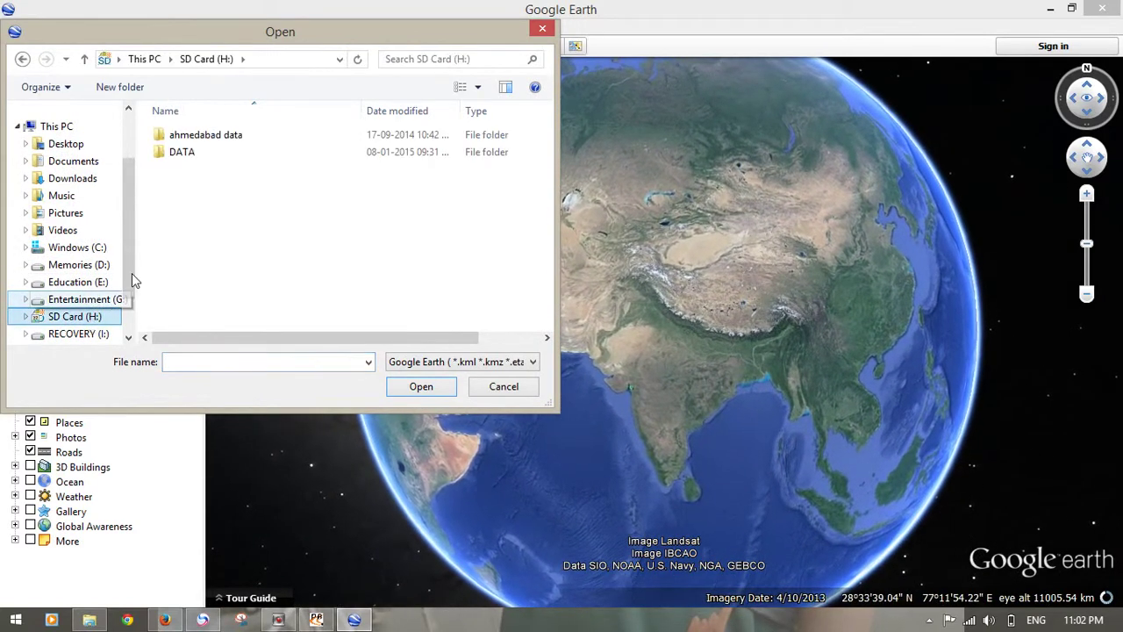
pyautogui.doubleClick(195, 153)
pyautogui.click(199, 141)
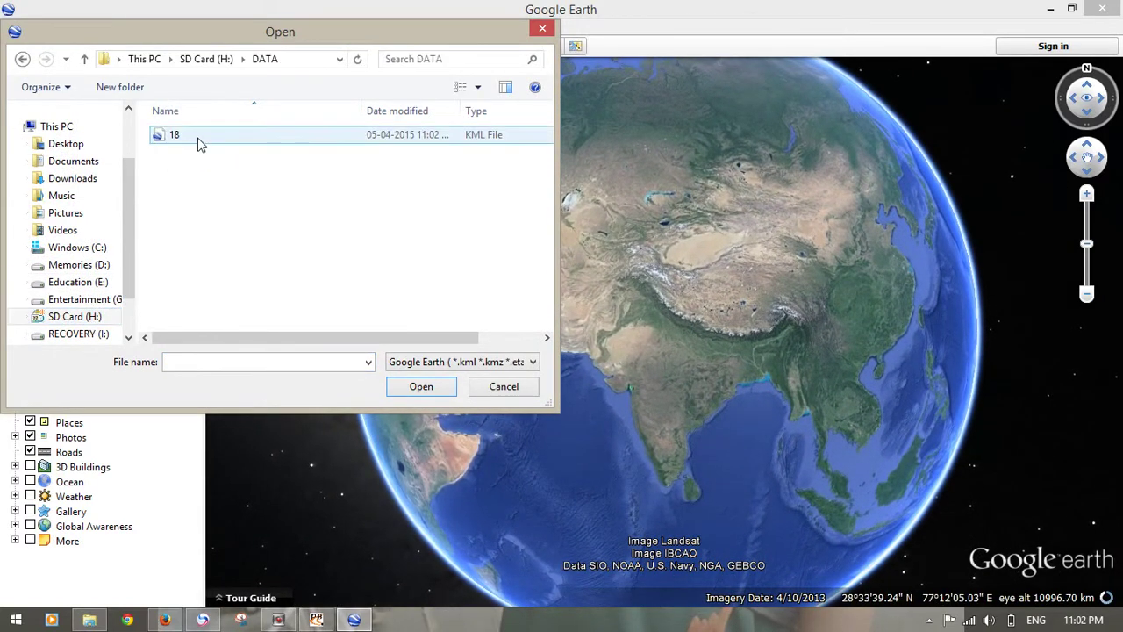
pyautogui.click(422, 387)
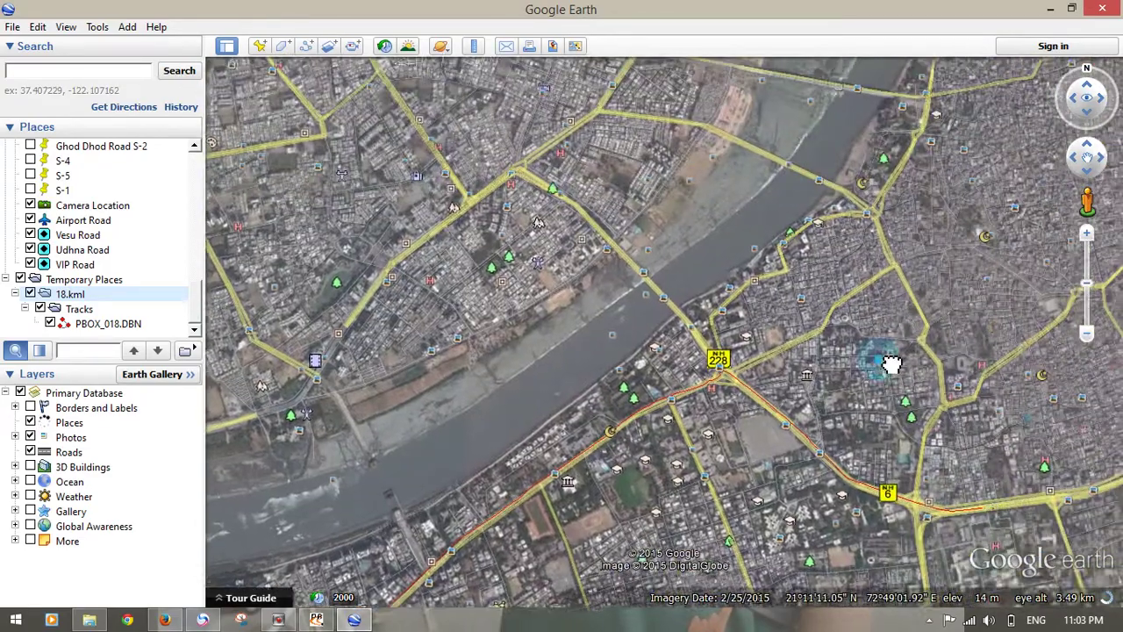
# Follow the route over the campus, highway and lake, then return to Performance Tools
pyautogui.scroll(2, 709, 396)
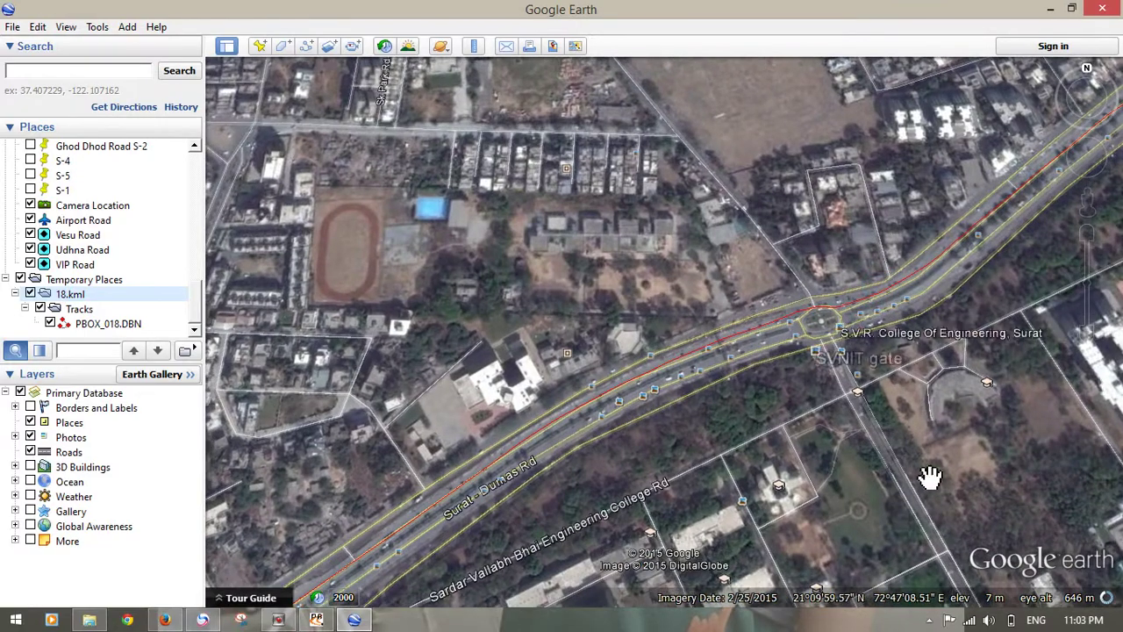
pyautogui.moveTo(904, 467); pyautogui.dragTo(903, 283)
pyautogui.moveTo(810, 394); pyautogui.dragTo(778, 131)
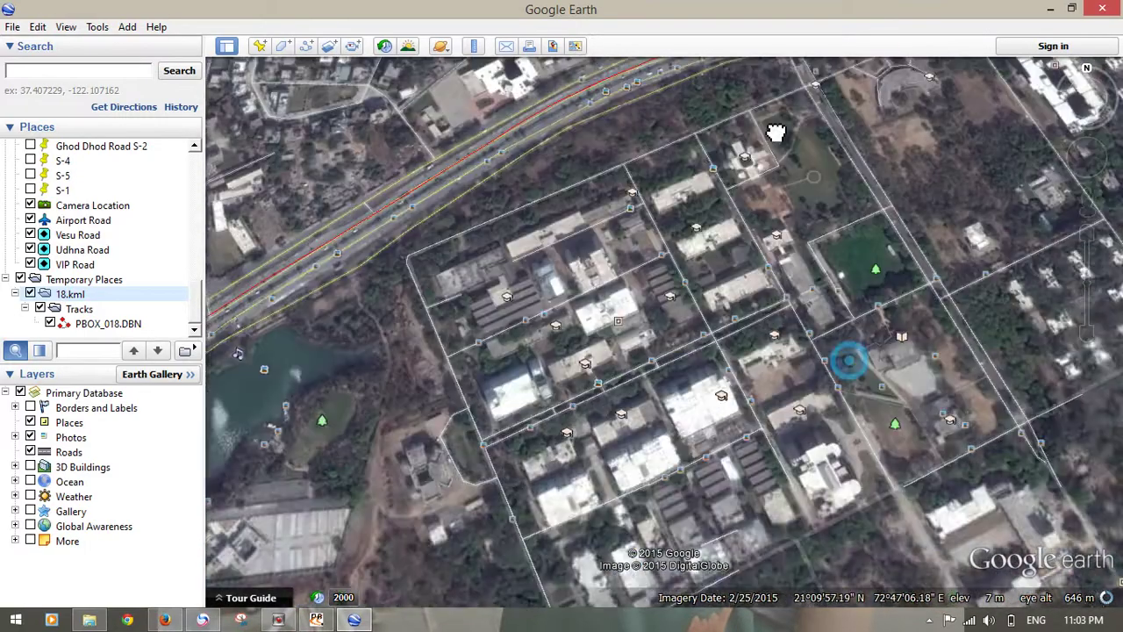
pyautogui.scroll(-3, 807, 268)
pyautogui.moveTo(862, 295); pyautogui.dragTo(865, 346)
pyautogui.moveTo(882, 299); pyautogui.dragTo(795, 401)
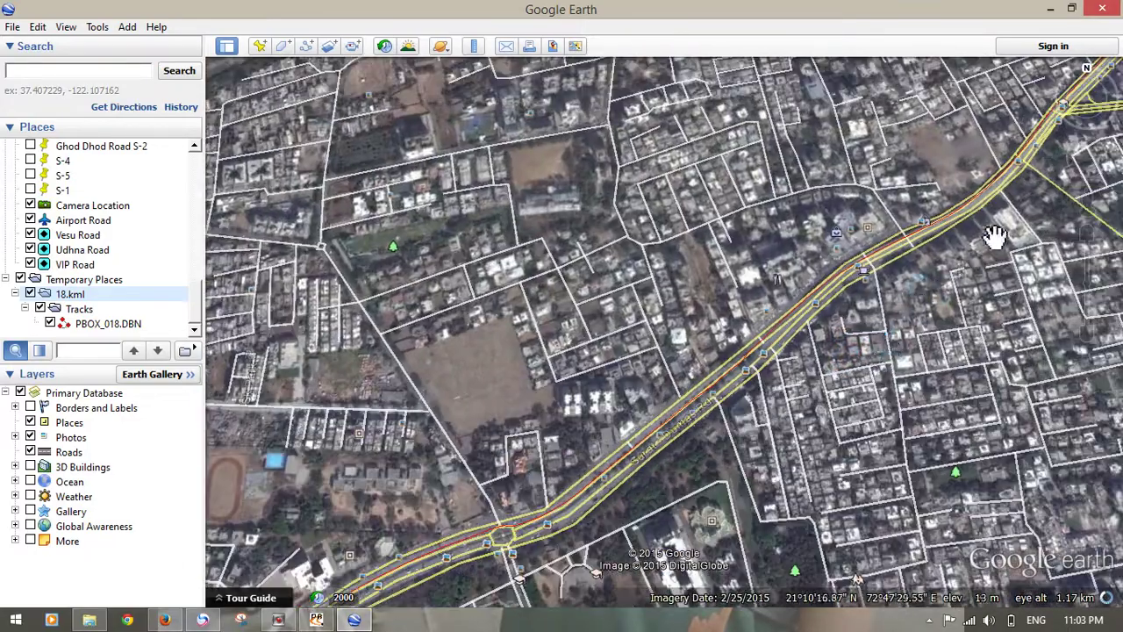
pyautogui.moveTo(992, 233); pyautogui.dragTo(860, 381)
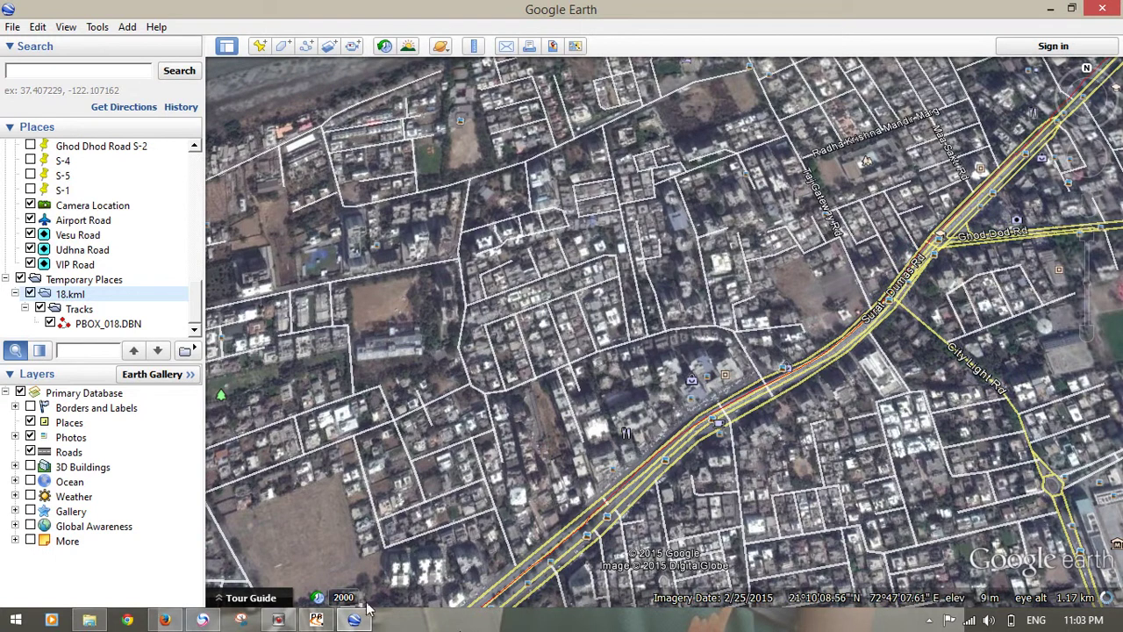
pyautogui.click(314, 622)
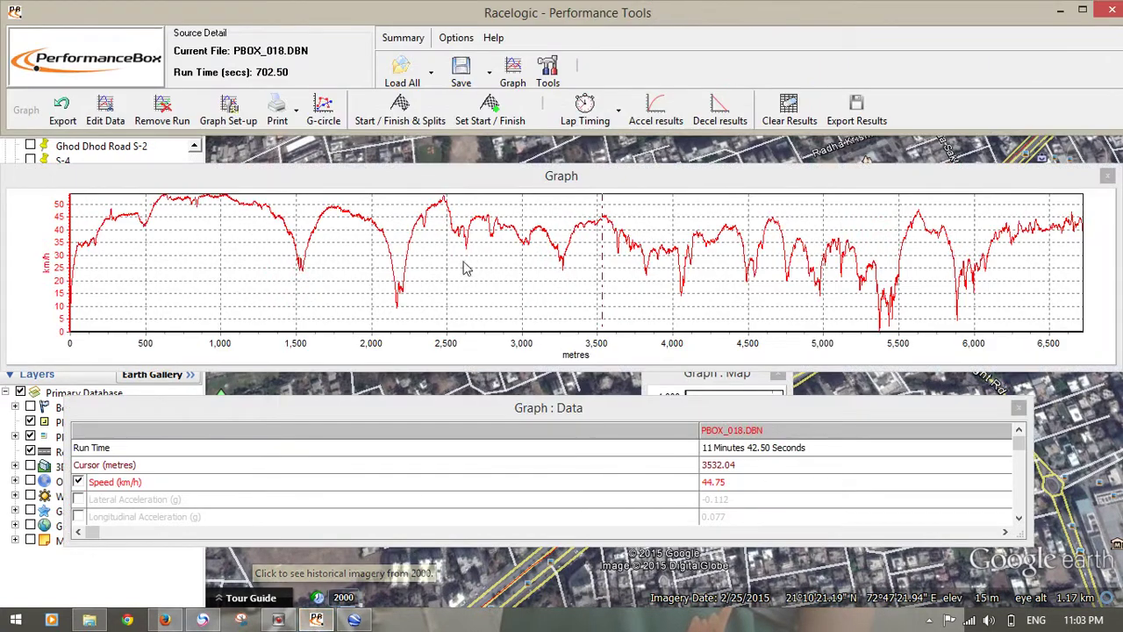
# Place the graph cursor at 2619.29 m, where speed reads 37.90 km/h
pyautogui.click(548, 77)
pyautogui.moveTo(591, 125)
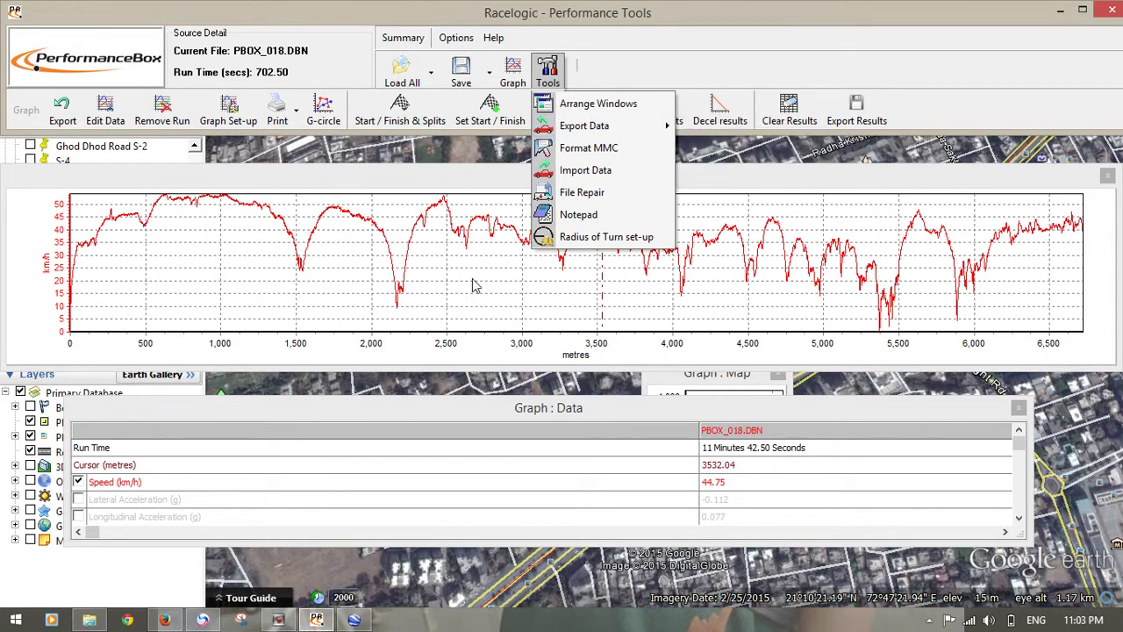
pyautogui.click(464, 244)
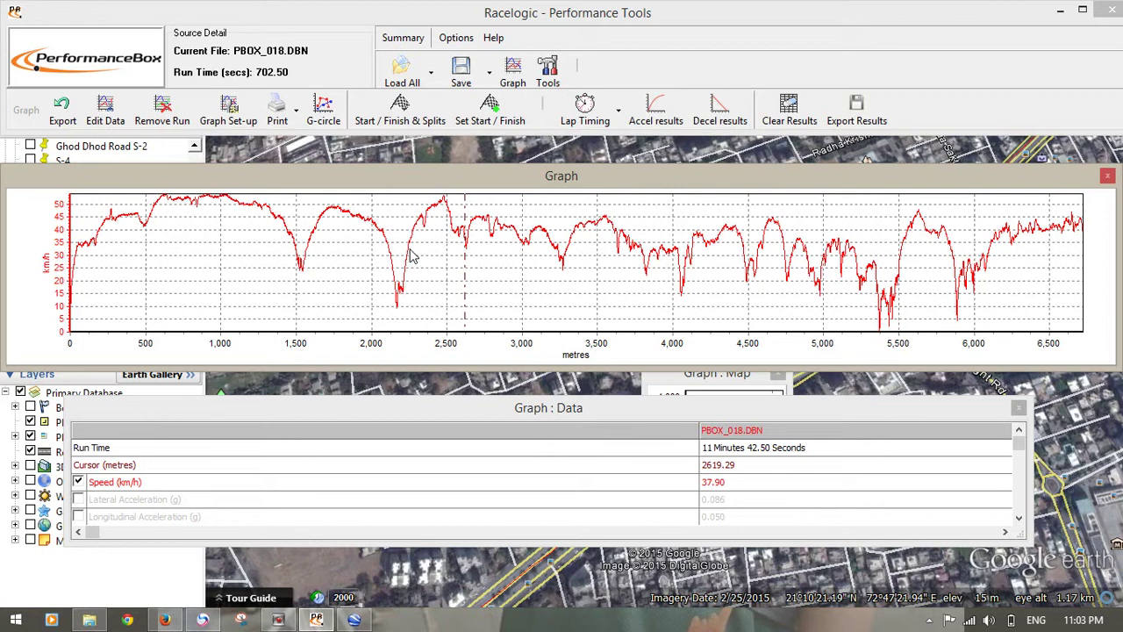
# Change the graph type to Speed Against Time, giving a 0–700 second axis
pyautogui.rightClick(518, 281)
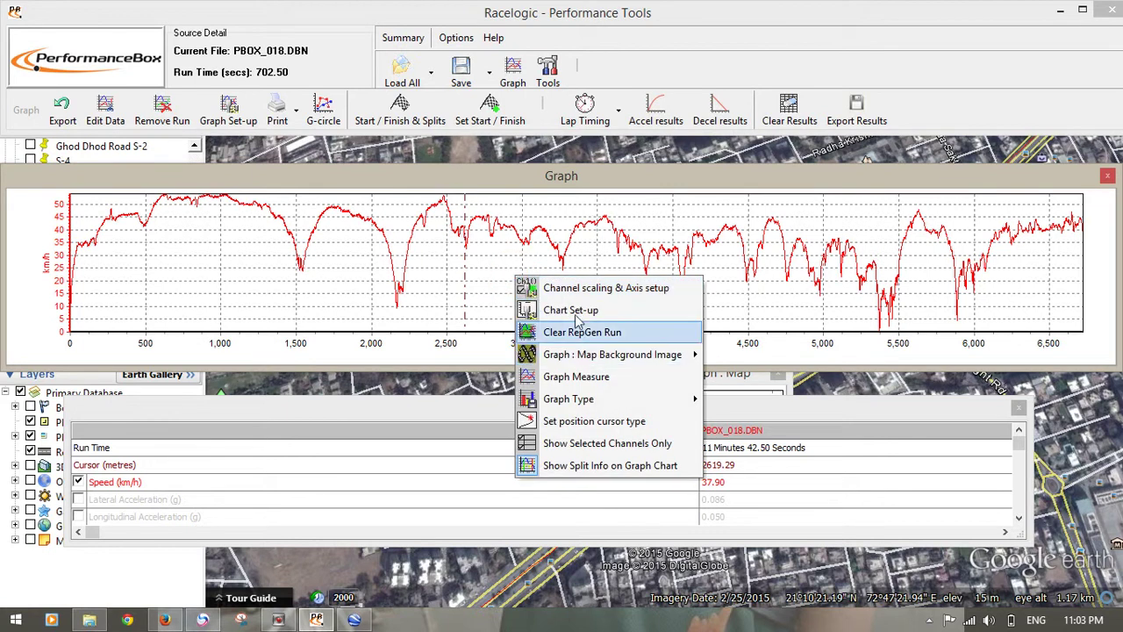
pyautogui.moveTo(592, 404)
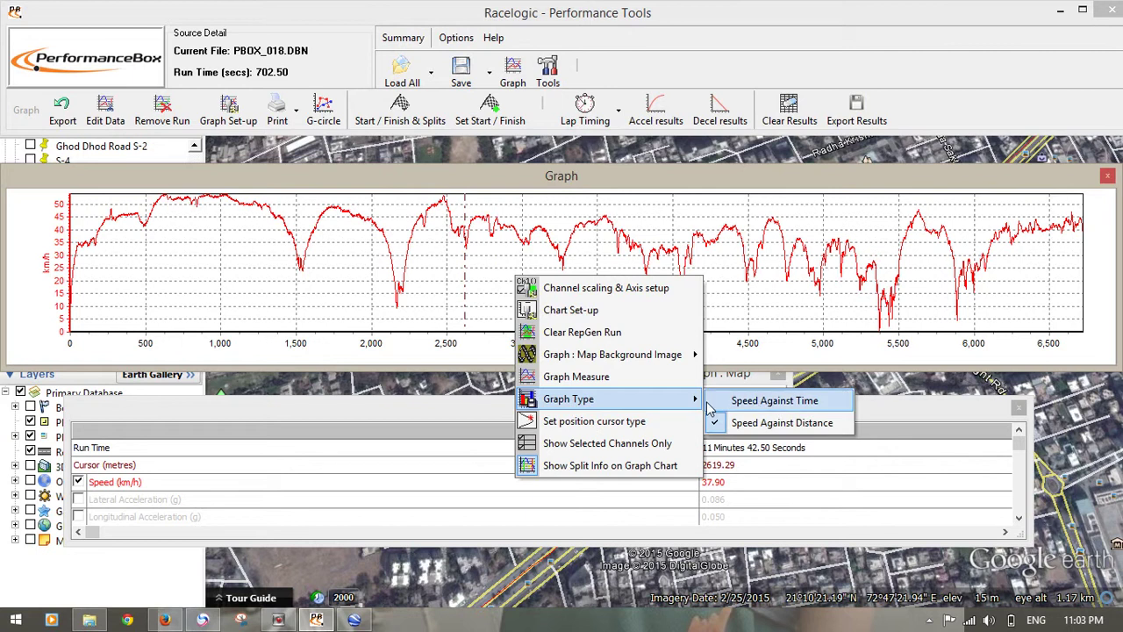
pyautogui.click(754, 401)
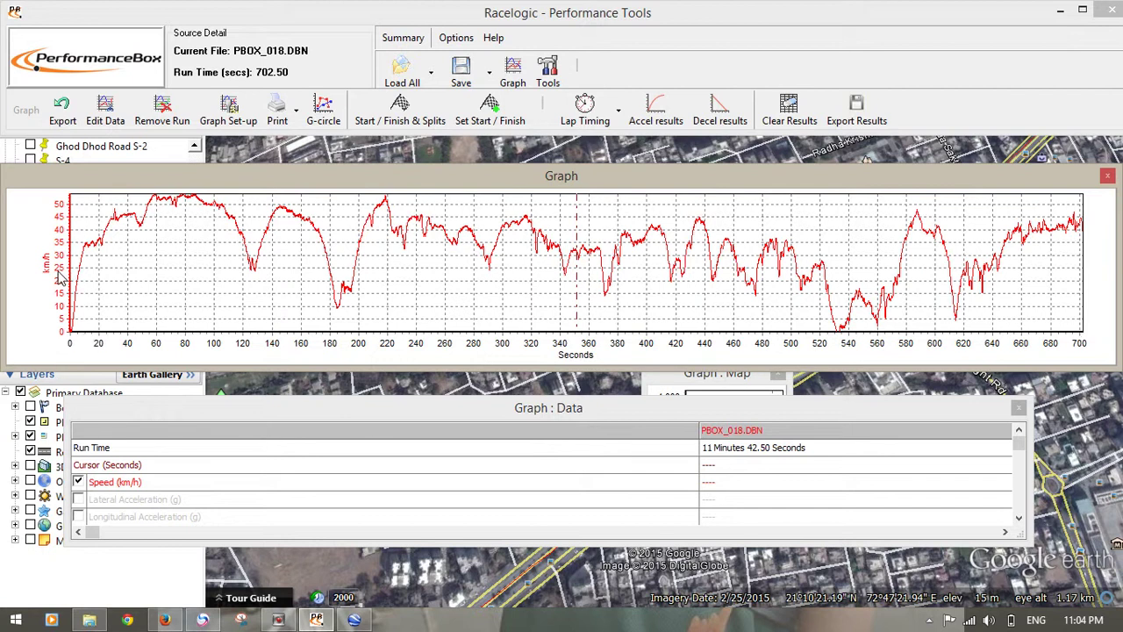
# Zoom the speed trace in and out around the 351.25 s cursor, where speed reads 31.22 km/h
pyautogui.scroll(2, 60, 277)
pyautogui.scroll(2, 235, 277)
pyautogui.scroll(2, 235, 277)
pyautogui.scroll(-2, 235, 277)
pyautogui.scroll(2, 237, 279)
pyautogui.scroll(-2, 238, 281)
pyautogui.scroll(-3, 301, 302)
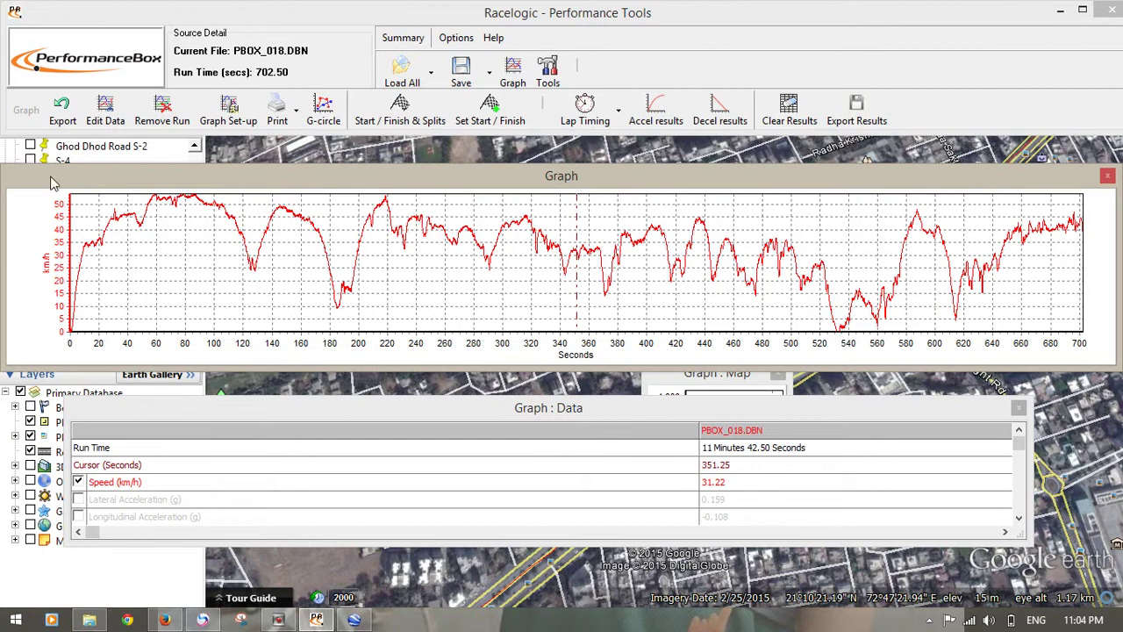
pyautogui.click(61, 114)
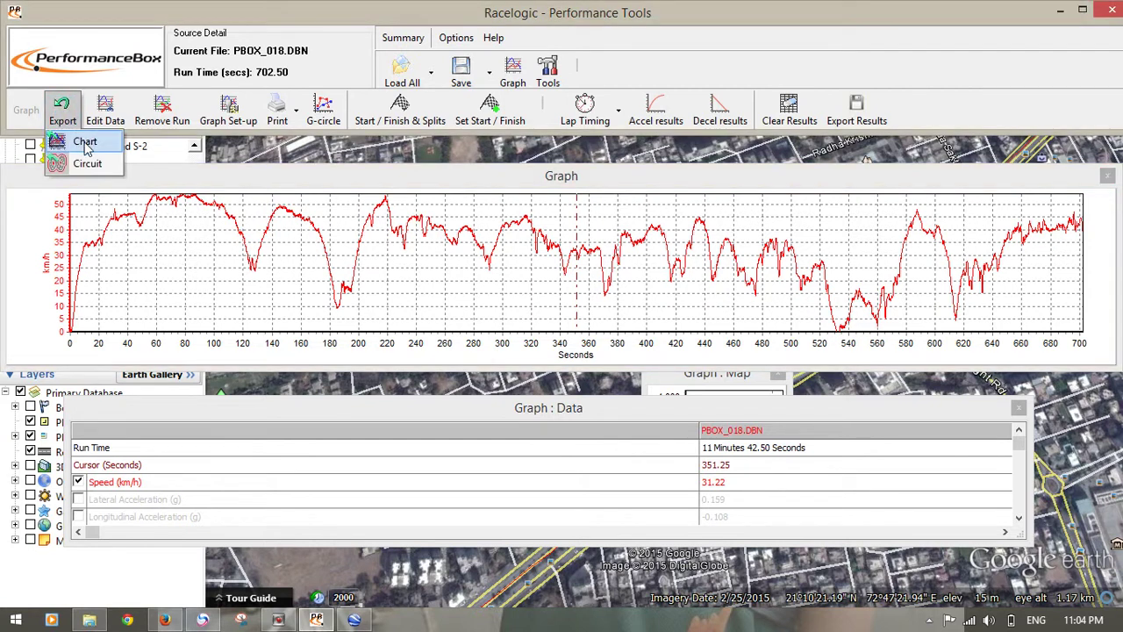
# Set up Export > Chart with JPEG as the picture format and Excel as the data format
pyautogui.click(85, 143)
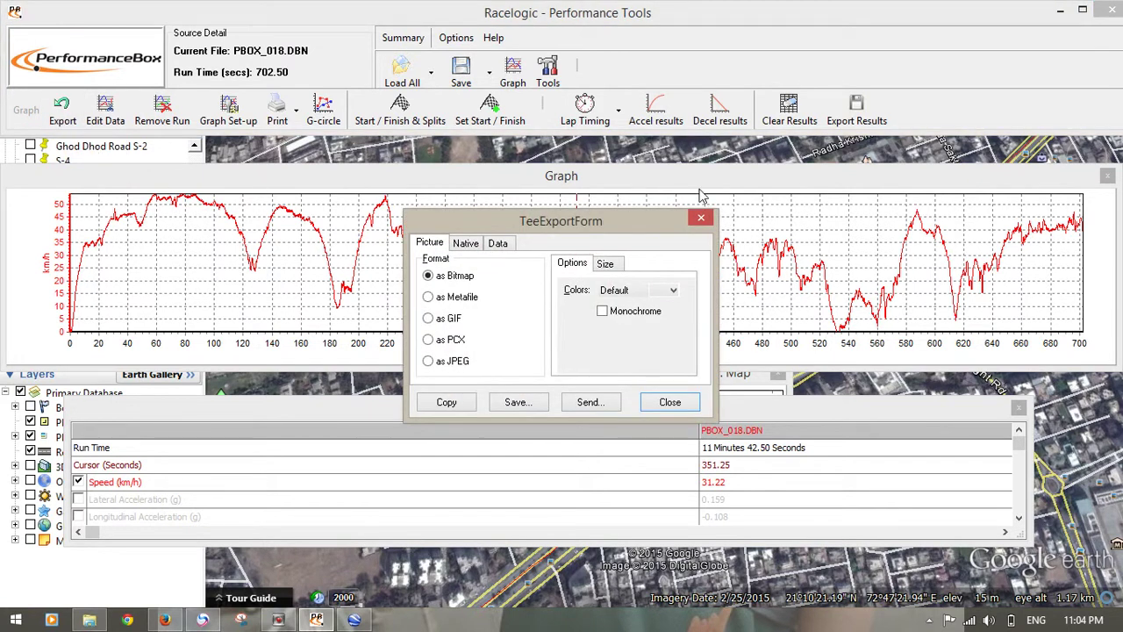
pyautogui.click(701, 217)
pyautogui.click(74, 123)
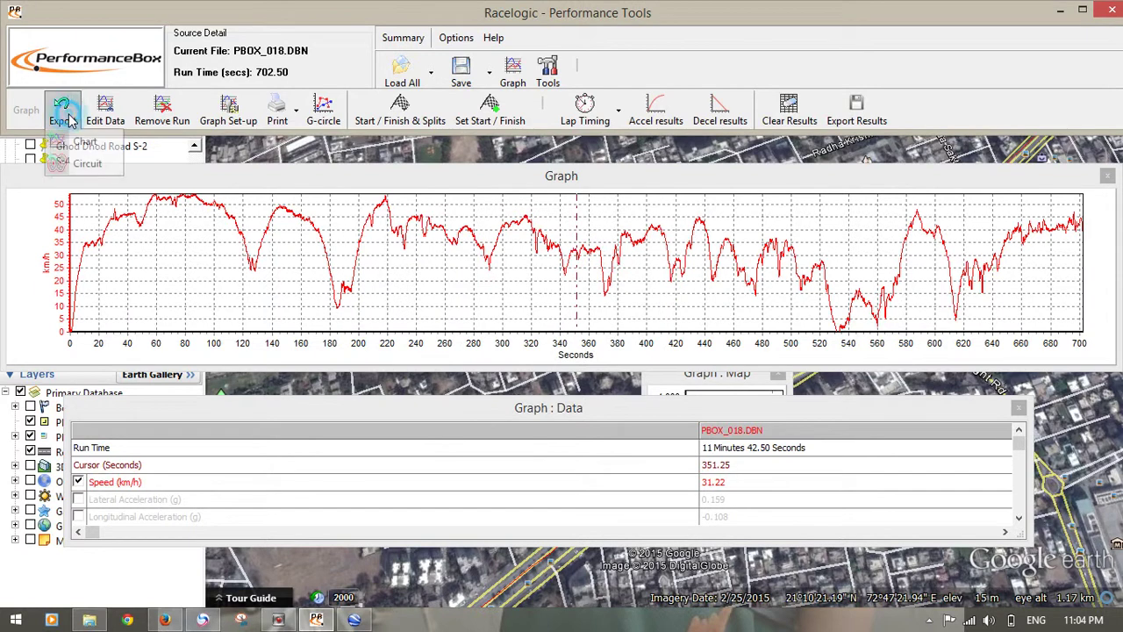
pyautogui.click(87, 151)
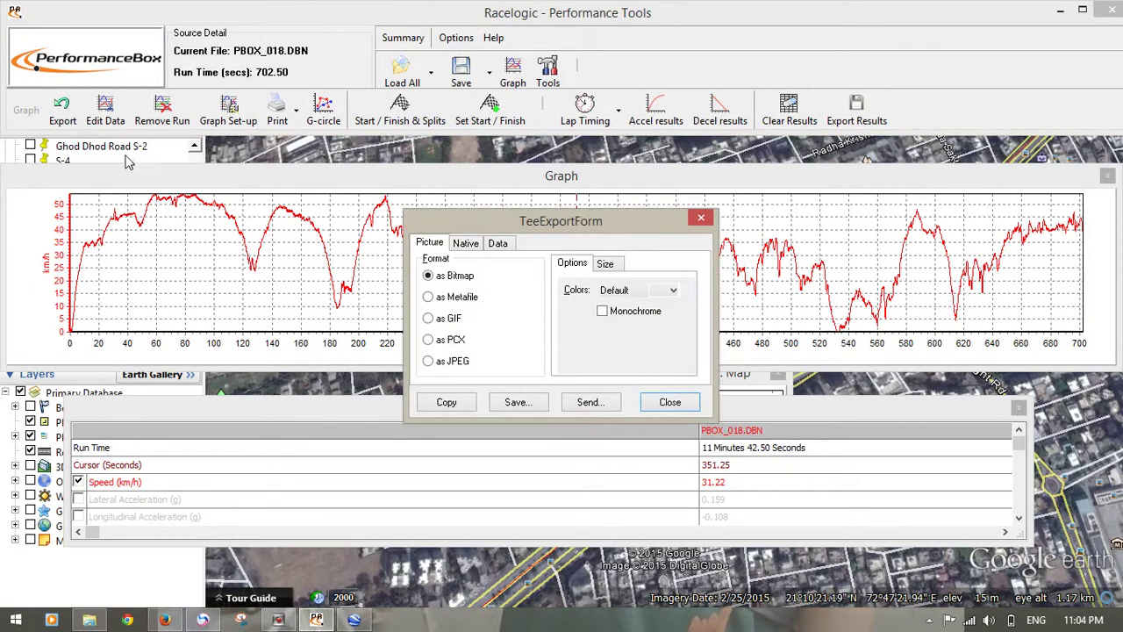
pyautogui.click(427, 361)
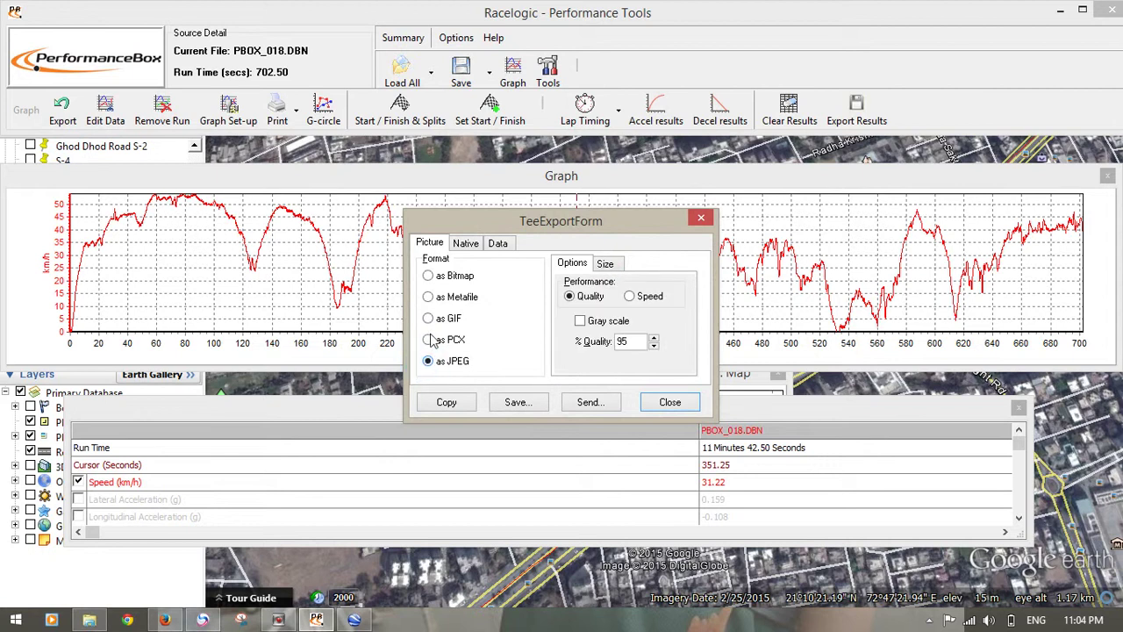
pyautogui.click(497, 245)
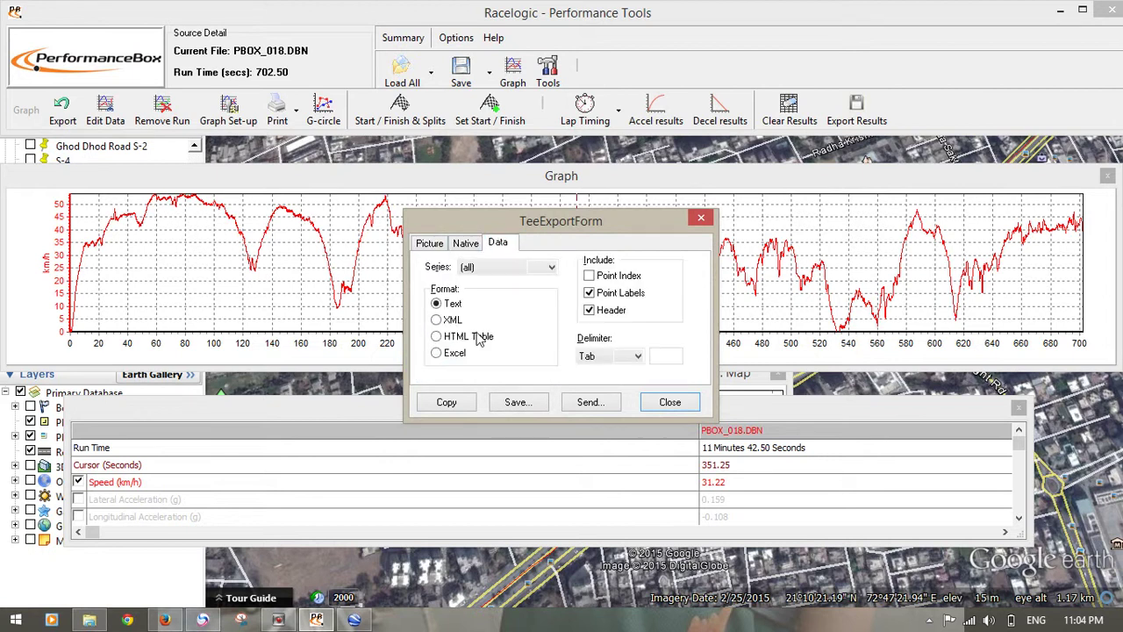
pyautogui.click(439, 356)
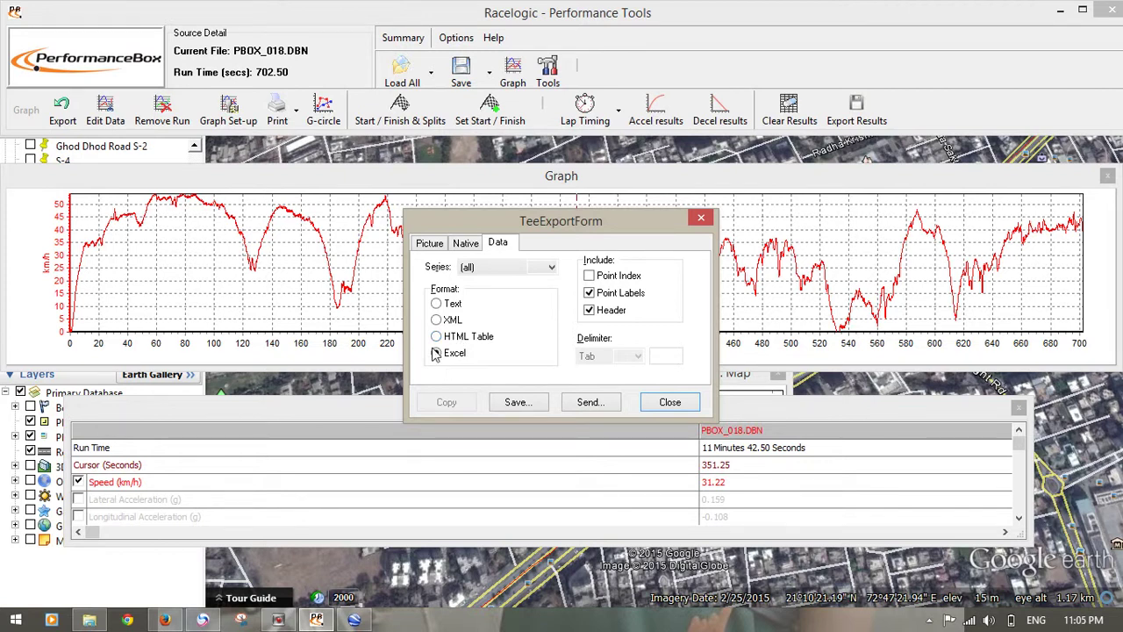
# Save the Excel data export as file 18 in the DATA folder, then return to the Picture tab
pyautogui.click(519, 403)
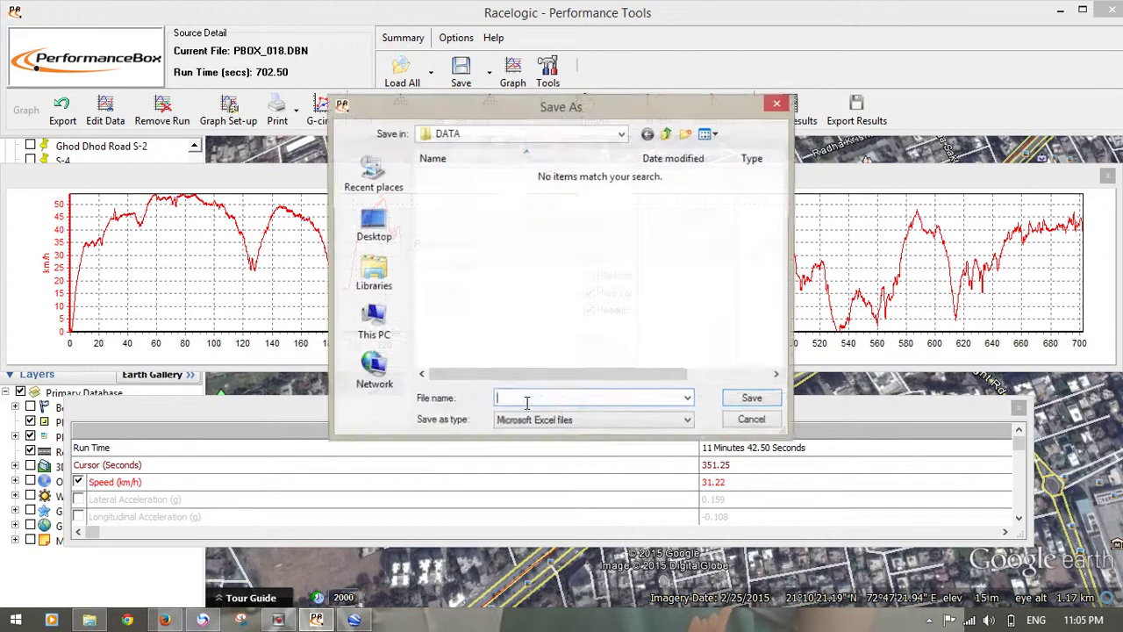
pyautogui.write('18')
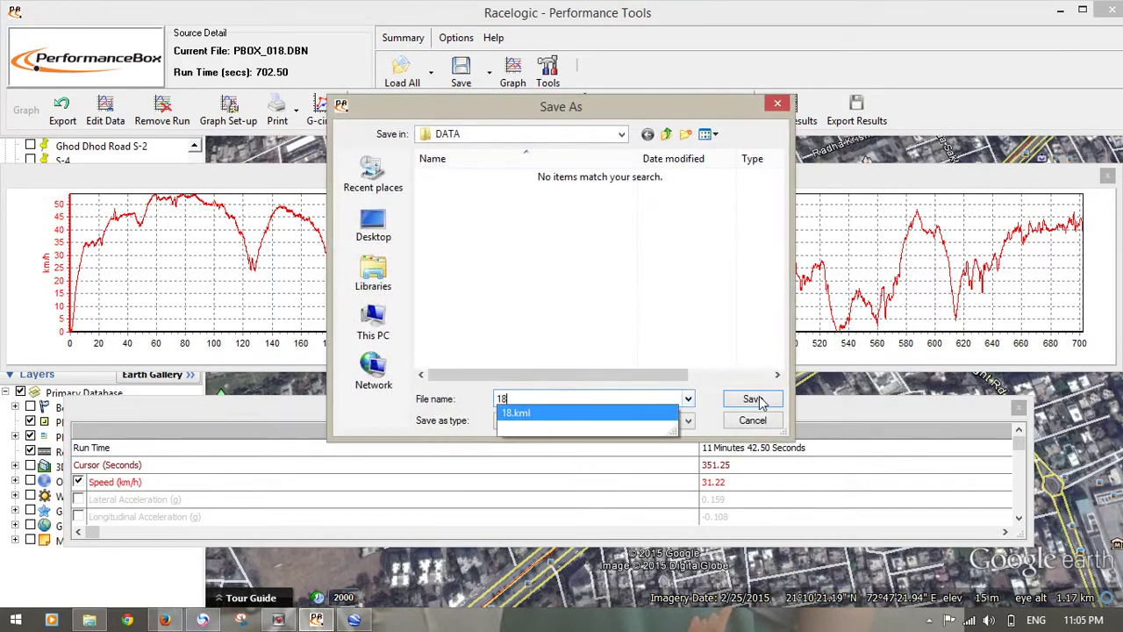
pyautogui.click(753, 398)
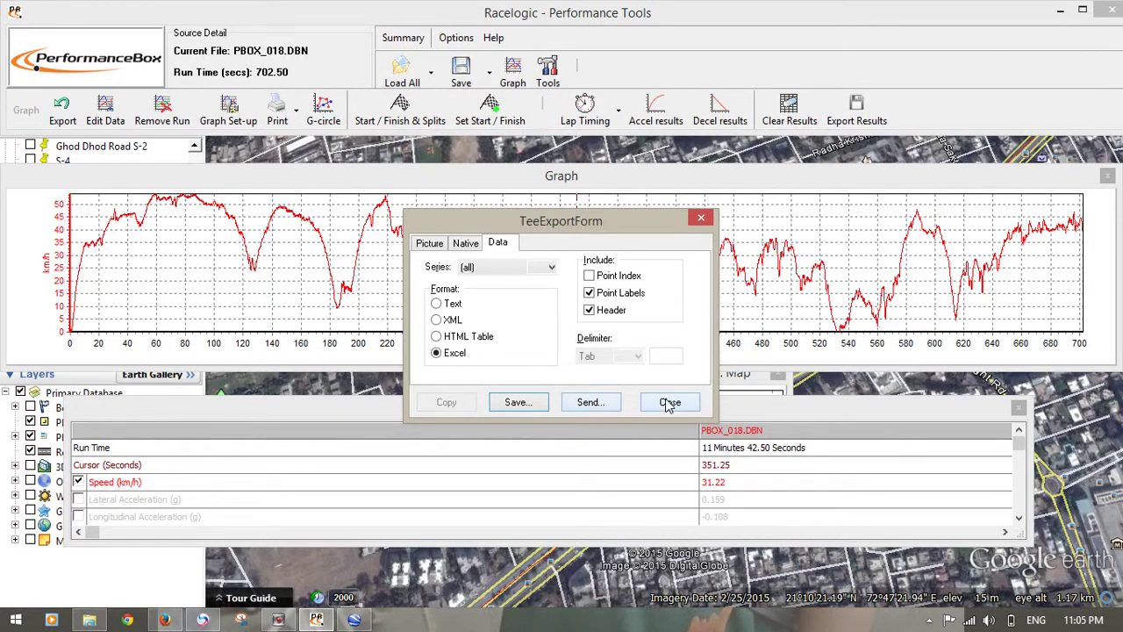
pyautogui.click(429, 243)
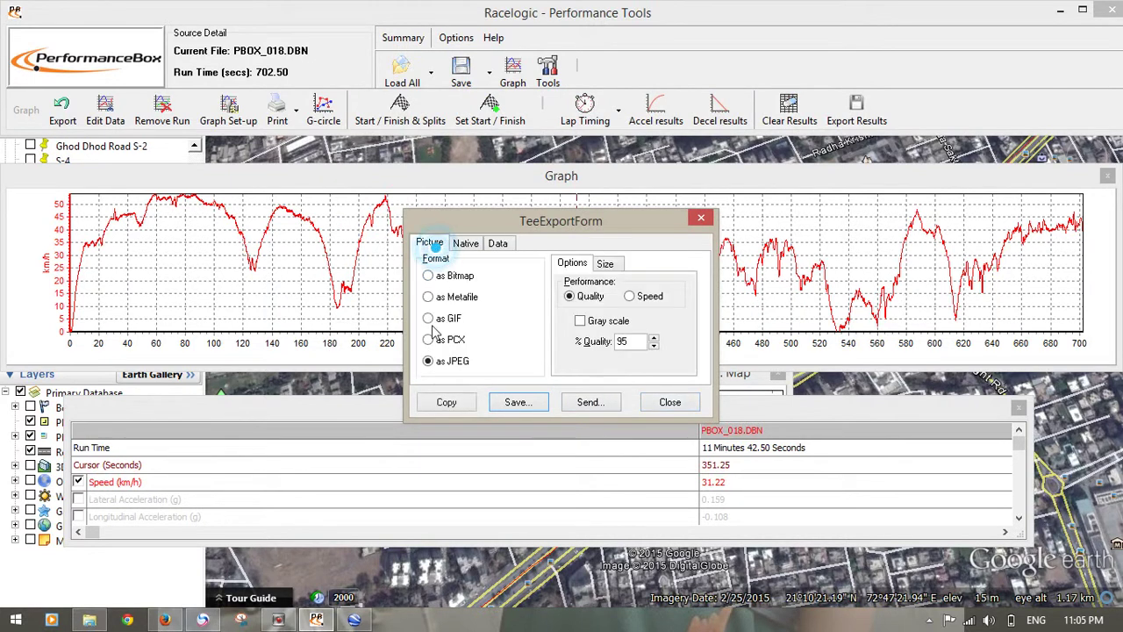
# Save the speed graph as JPEG file 18, close the export window and minimise Performance Tools
pyautogui.click(517, 402)
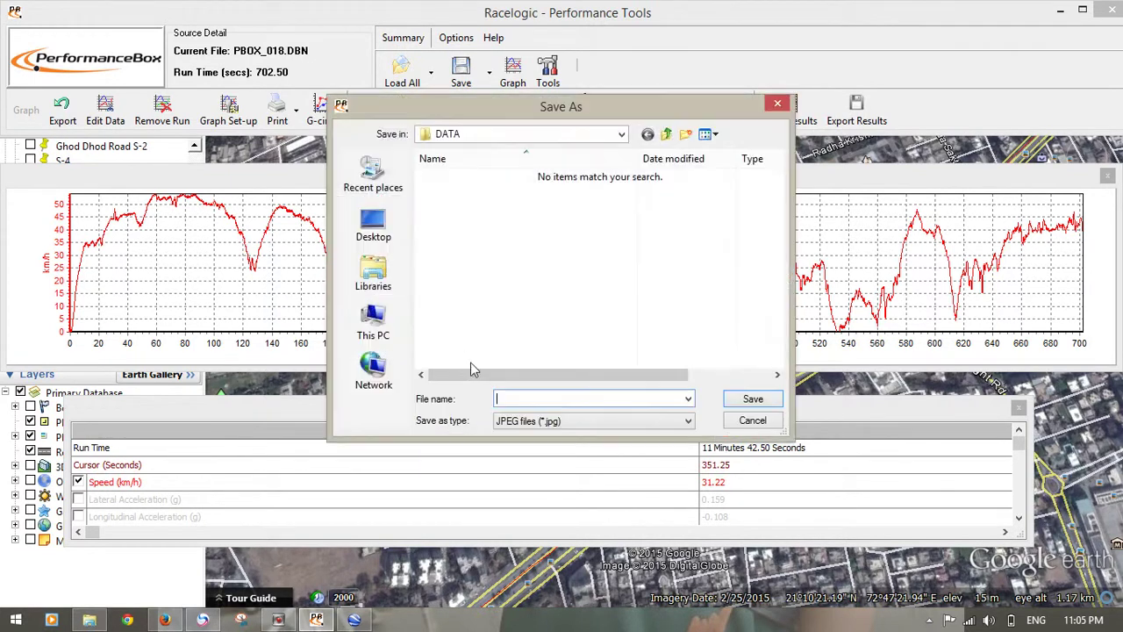
pyautogui.write('18')
pyautogui.click(733, 402)
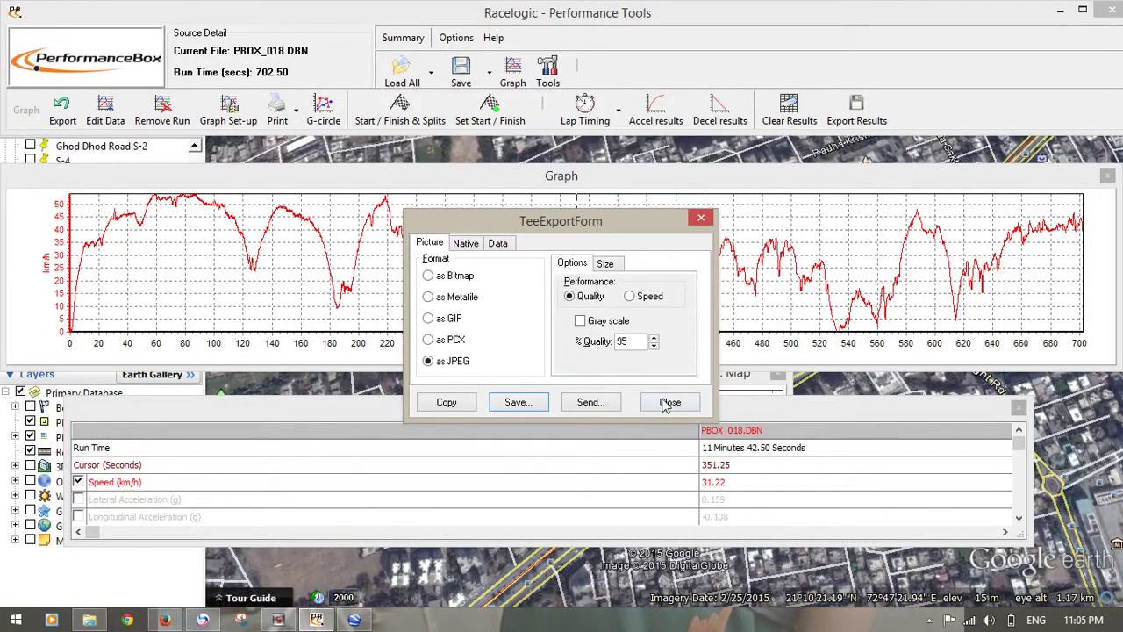
pyautogui.click(665, 403)
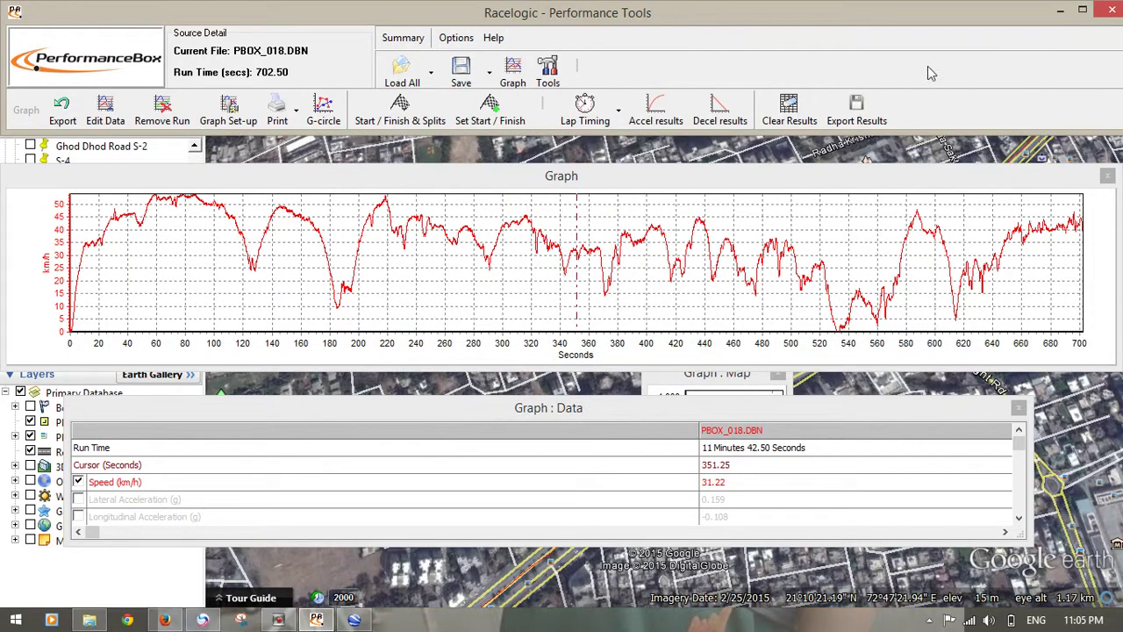
pyautogui.click(1060, 10)
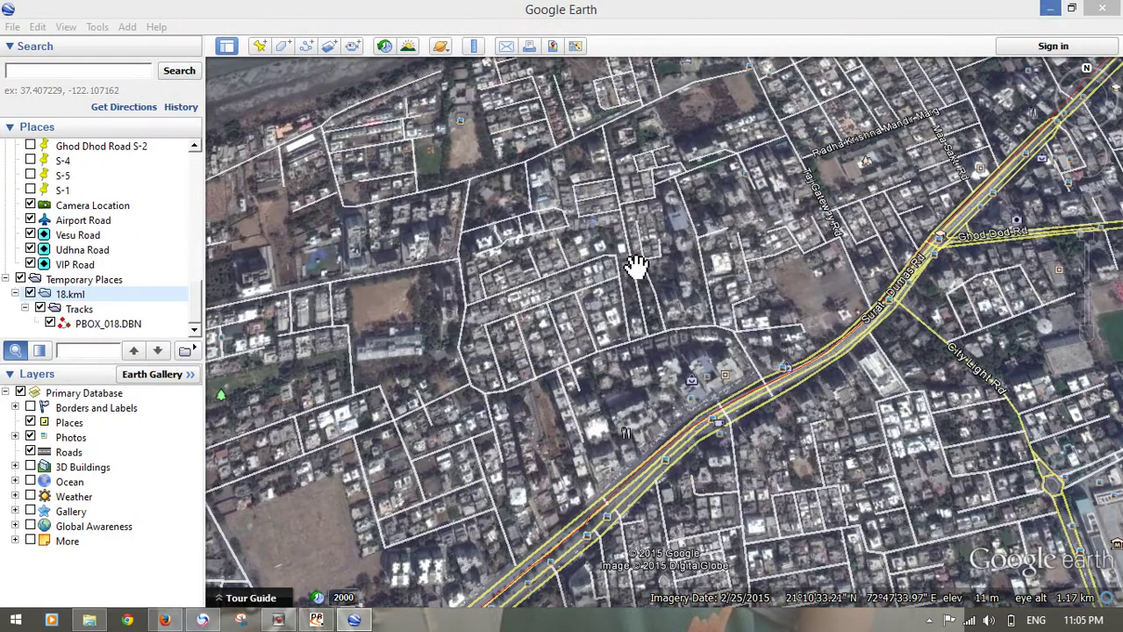
# Minimise Google Earth and open JPEG 18 from the DATA folder on SD Card (H:)
pyautogui.click(1050, 9)
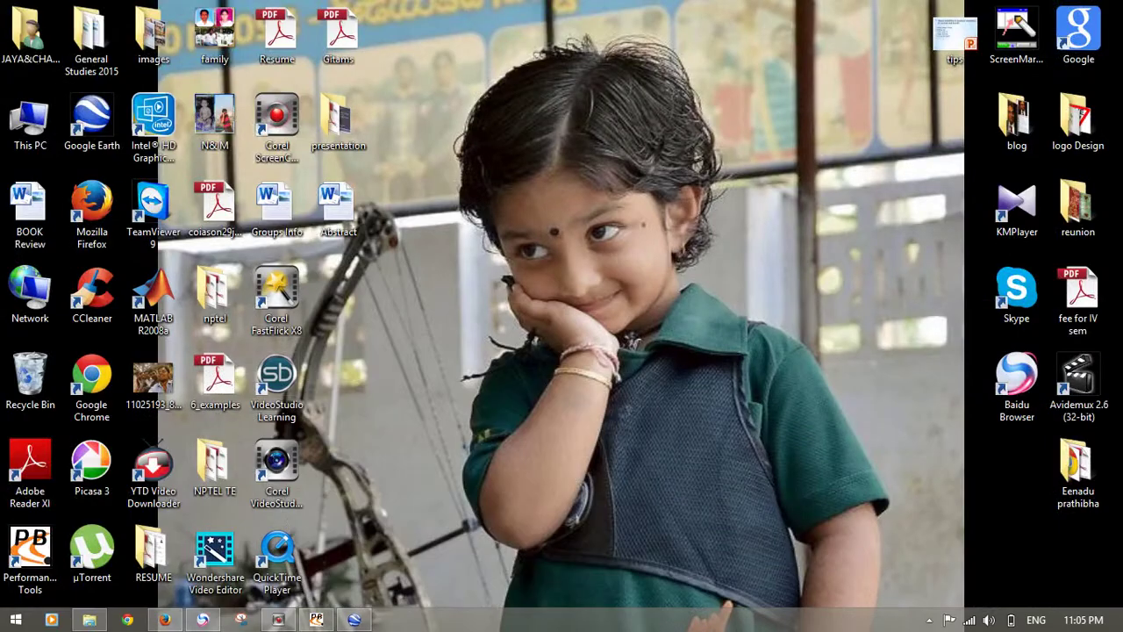
pyautogui.click(95, 620)
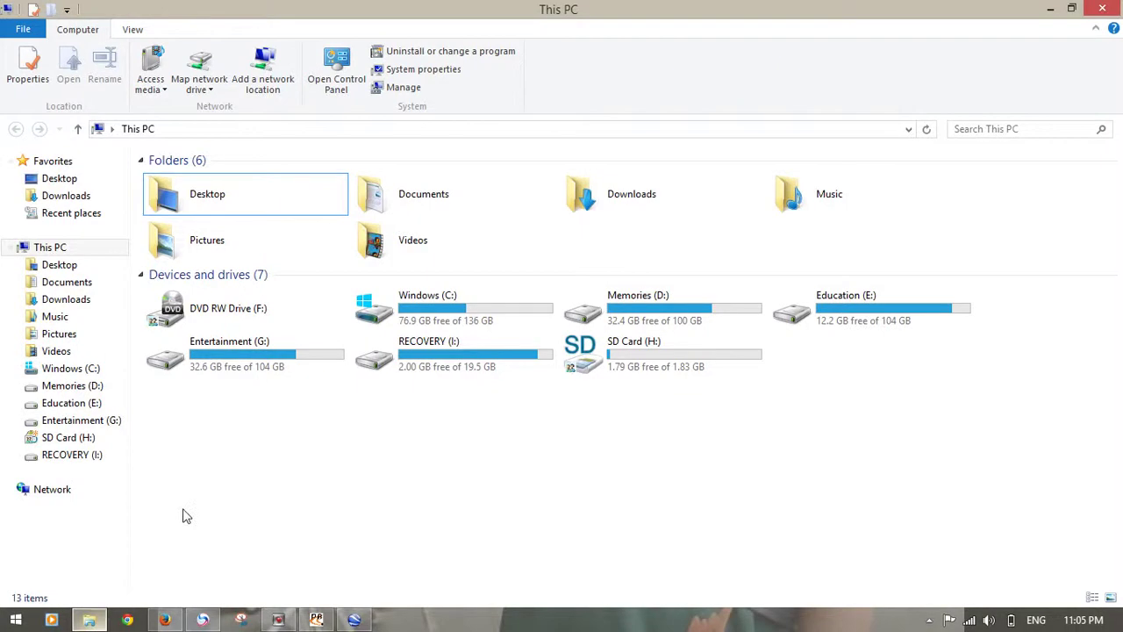
pyautogui.doubleClick(645, 355)
pyautogui.doubleClick(235, 195)
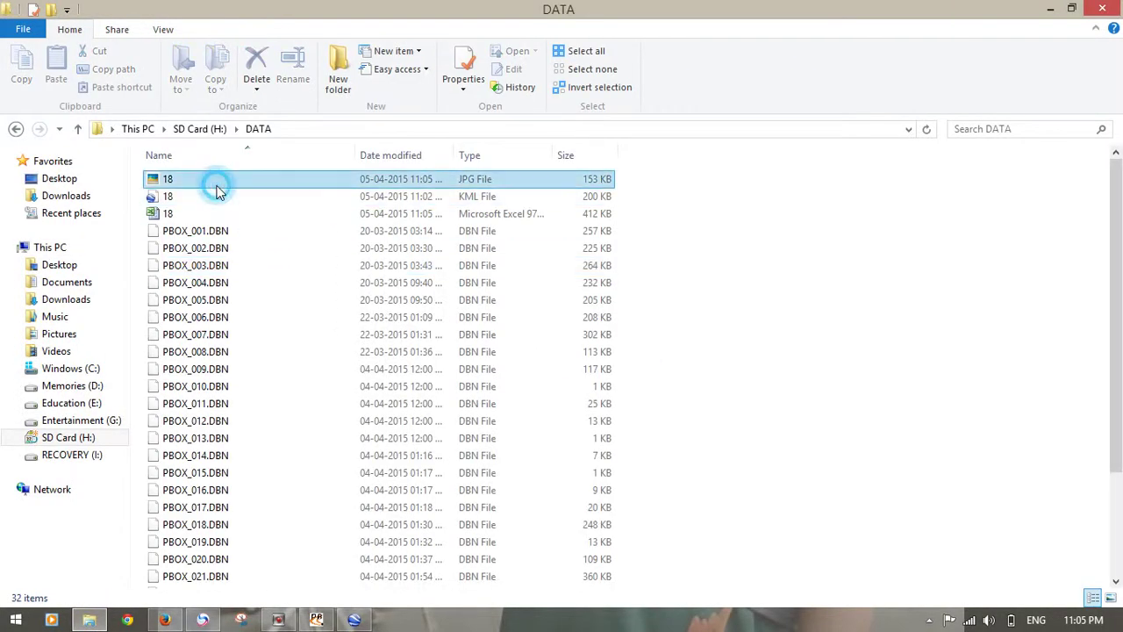
pyautogui.click(216, 182)
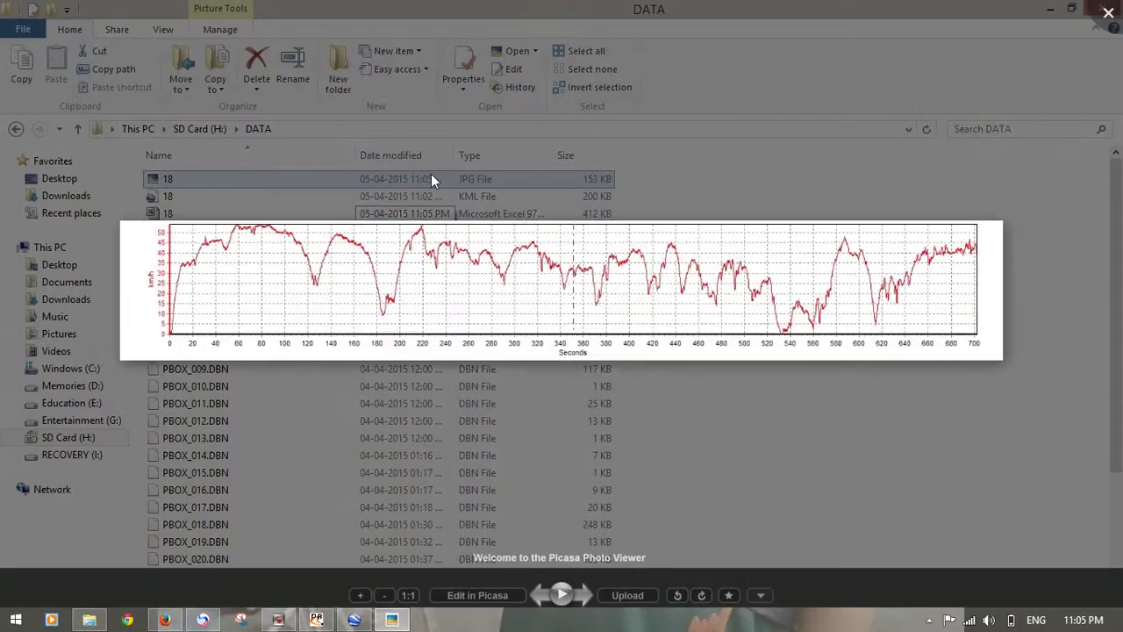
# Zoom in and out on the 18.jpg speed-vs-time graph in Picasa, then close the viewer
pyautogui.scroll(5, 499, 283)
pyautogui.scroll(-6, 447, 348)
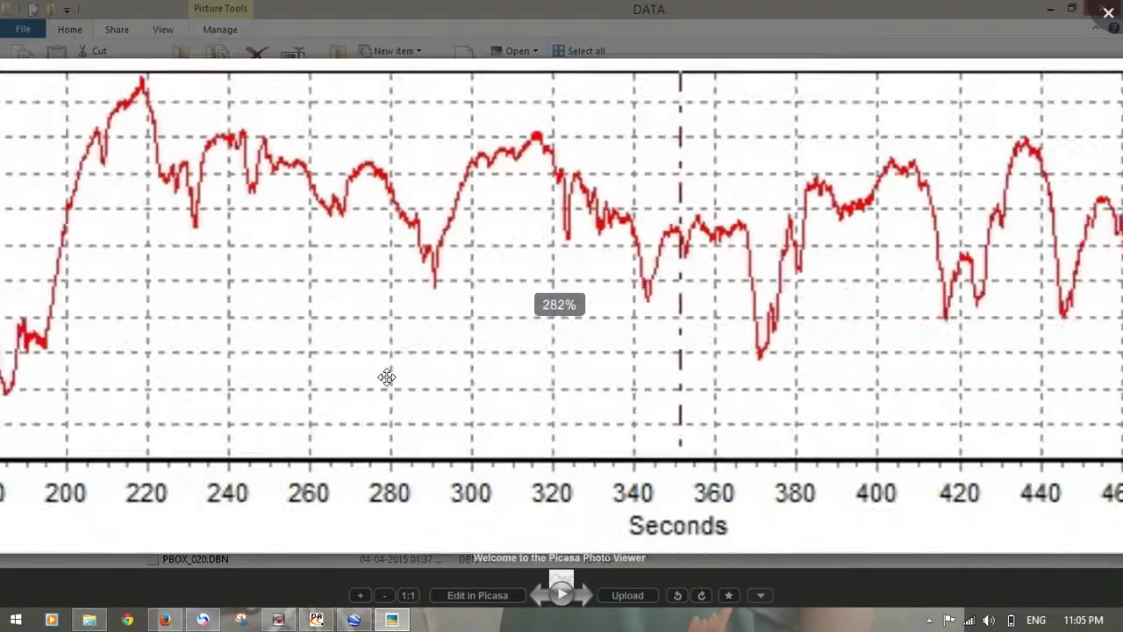
pyautogui.scroll(4, 489, 326)
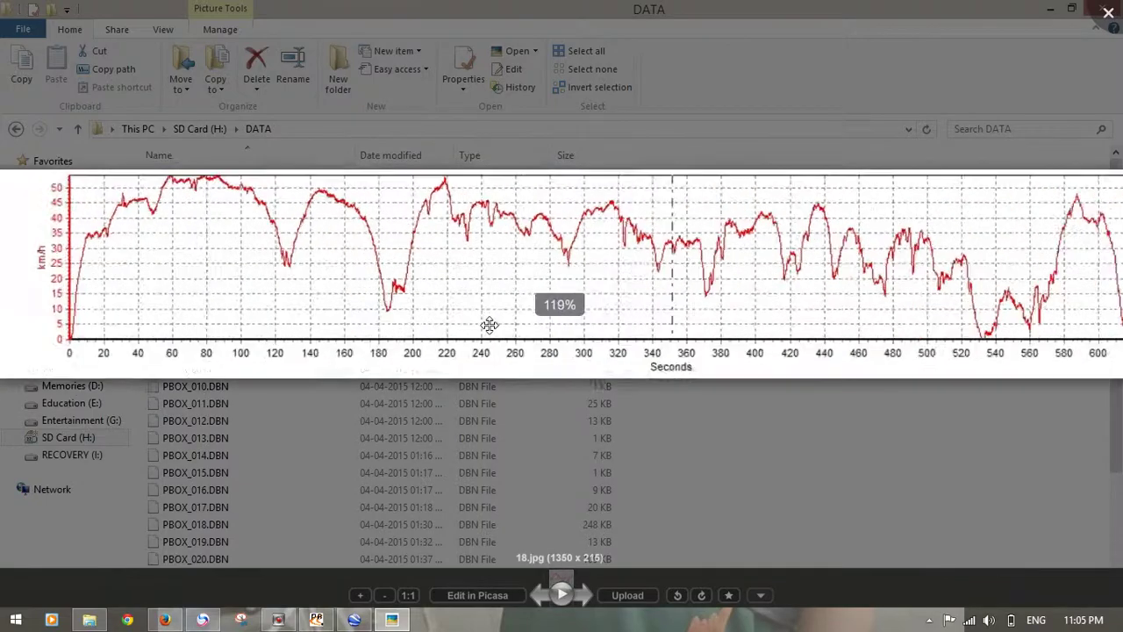
pyautogui.scroll(-4, 489, 326)
pyautogui.scroll(-1, 509, 306)
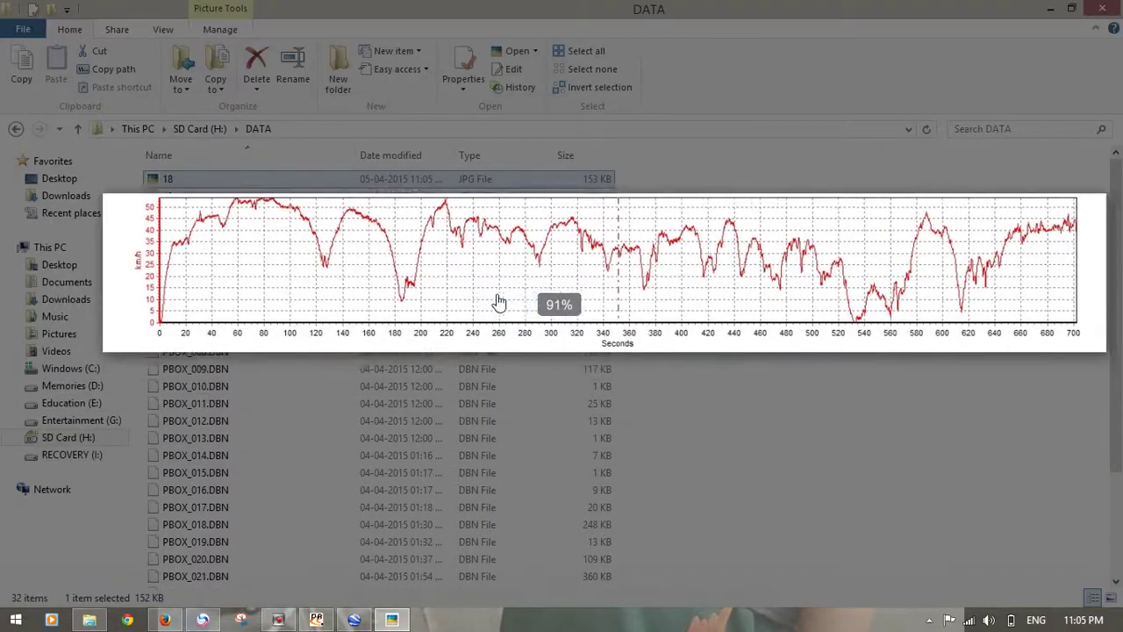
pyautogui.scroll(2, 501, 288)
pyautogui.scroll(-3, 797, 254)
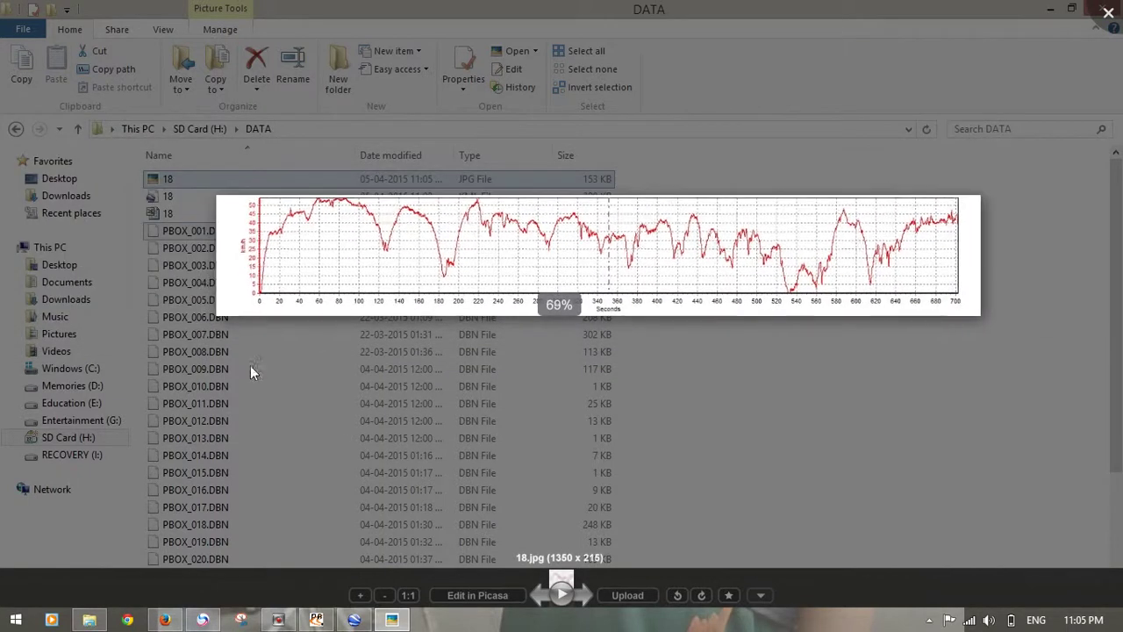
pyautogui.click(170, 210)
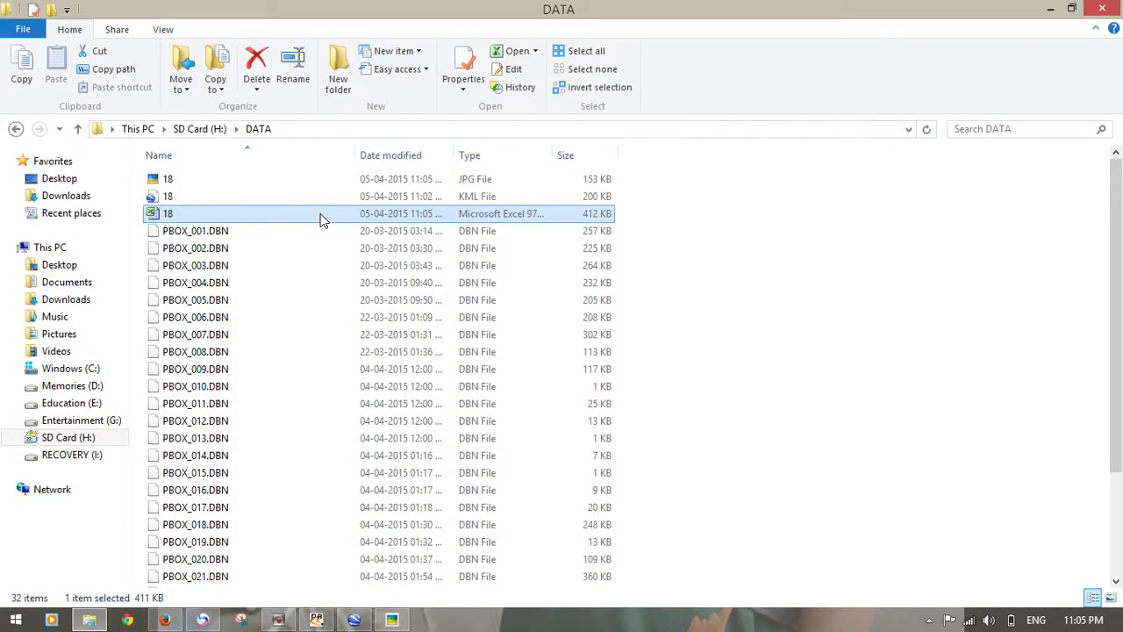
# Open the Excel file 18 from the DATA folder using its right-click Open command
pyautogui.rightClick(321, 216)
pyautogui.click(351, 223)
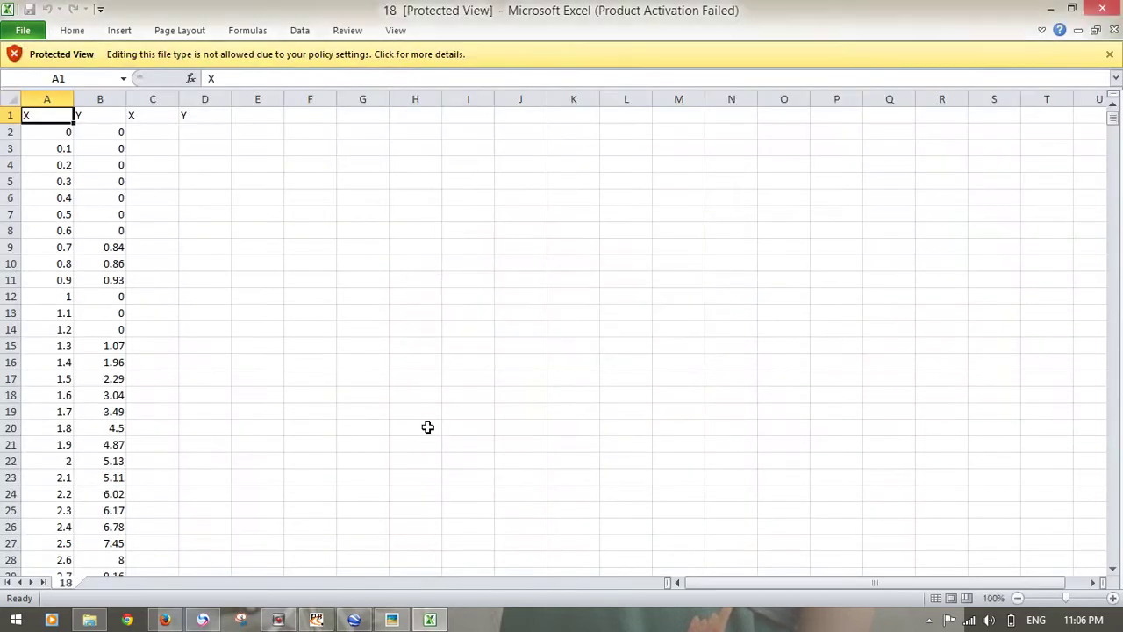
# Select the X header A1 and first time value A2, and dismiss the Office activation notice
pyautogui.click(46, 123)
pyautogui.moveTo(88, 130); pyautogui.dragTo(102, 171)
pyautogui.click(61, 131)
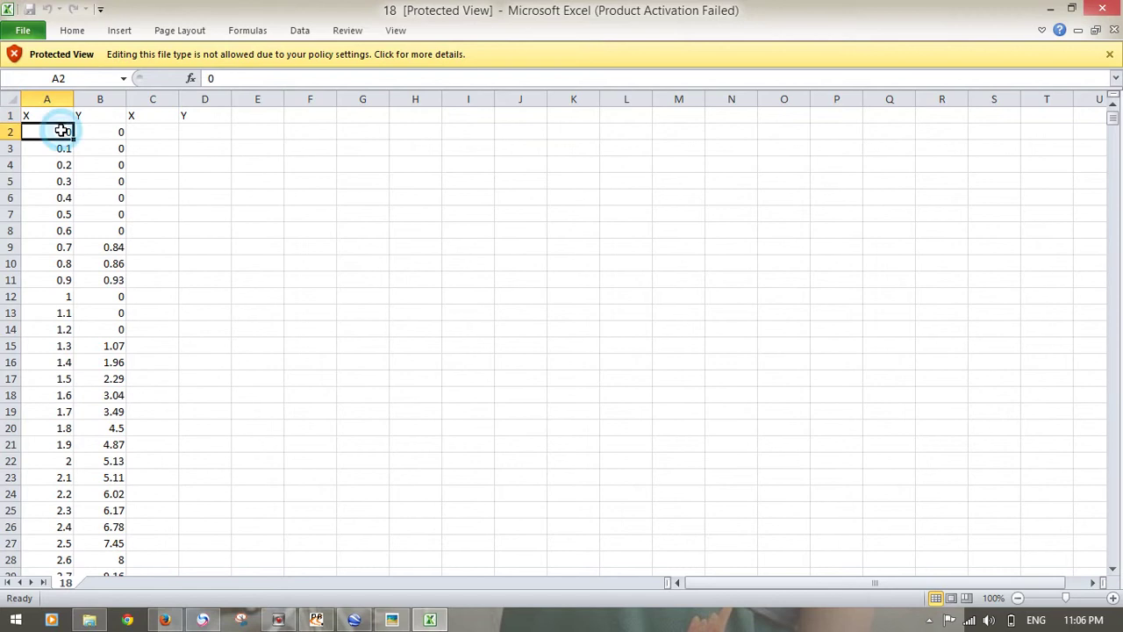
pyautogui.scroll(-9, 63, 186)
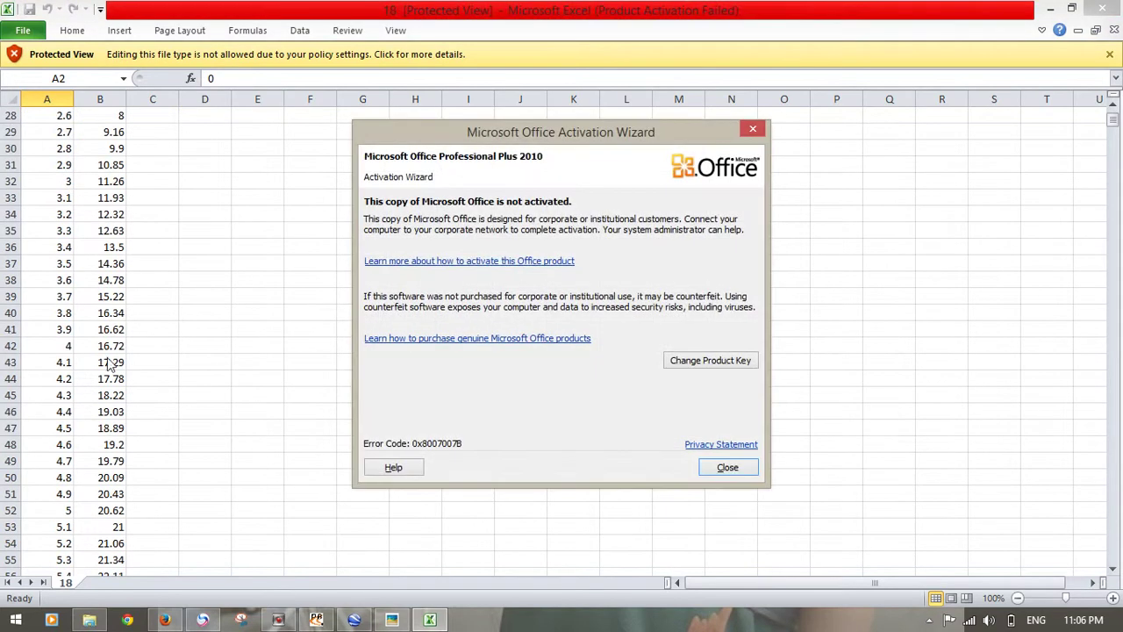
pyautogui.click(727, 466)
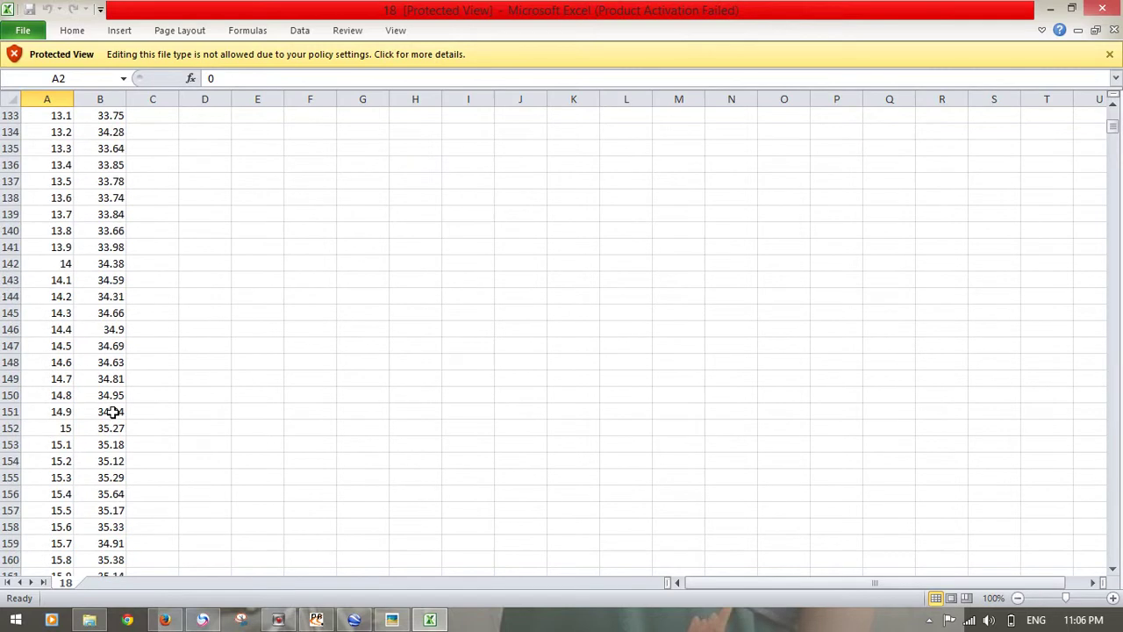
# Scroll through the time–speed data to about 702.5 s near row 7027, then close Excel
pyautogui.scroll(20, 114, 412)
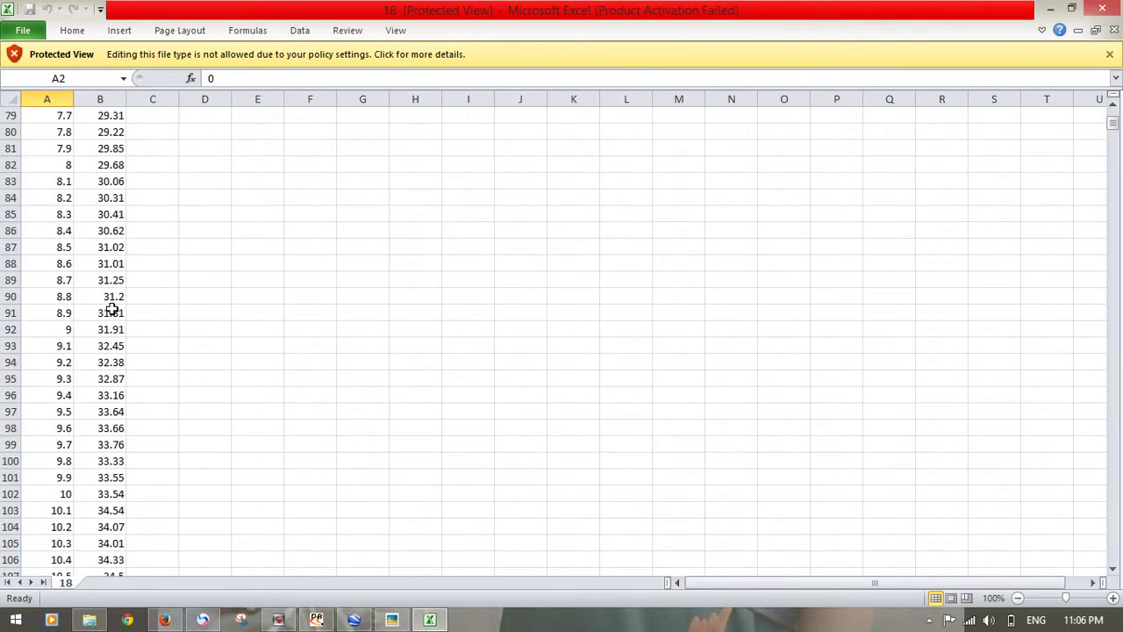
pyautogui.scroll(19, 150, 267)
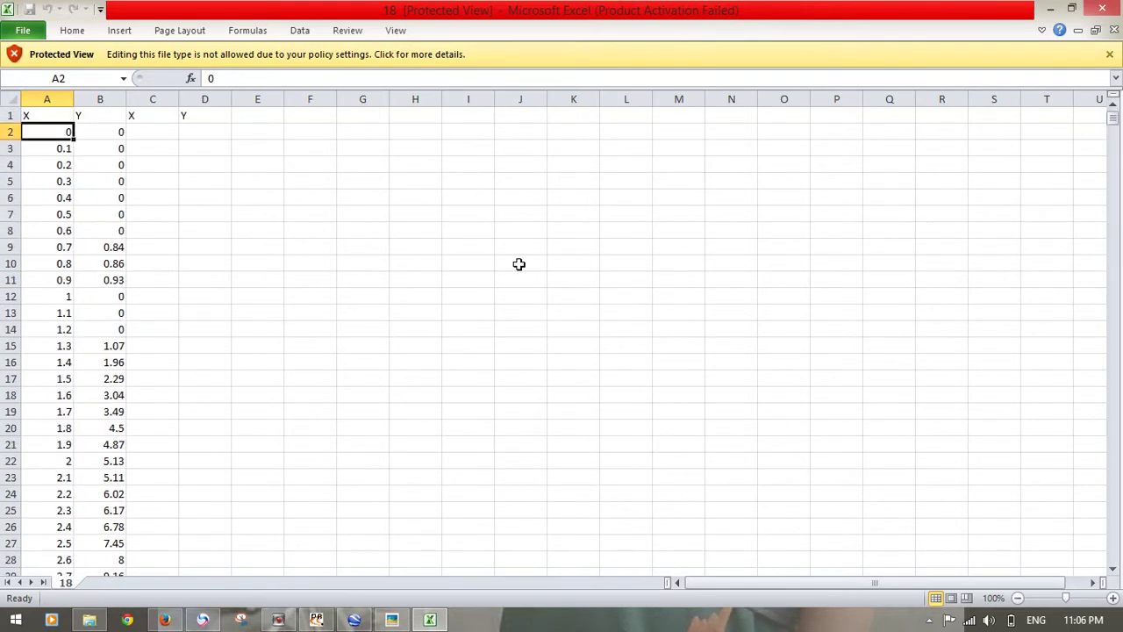
pyautogui.moveTo(1113, 121); pyautogui.dragTo(1120, 566)
pyautogui.scroll(20, 250, 538)
pyautogui.scroll(17, 250, 538)
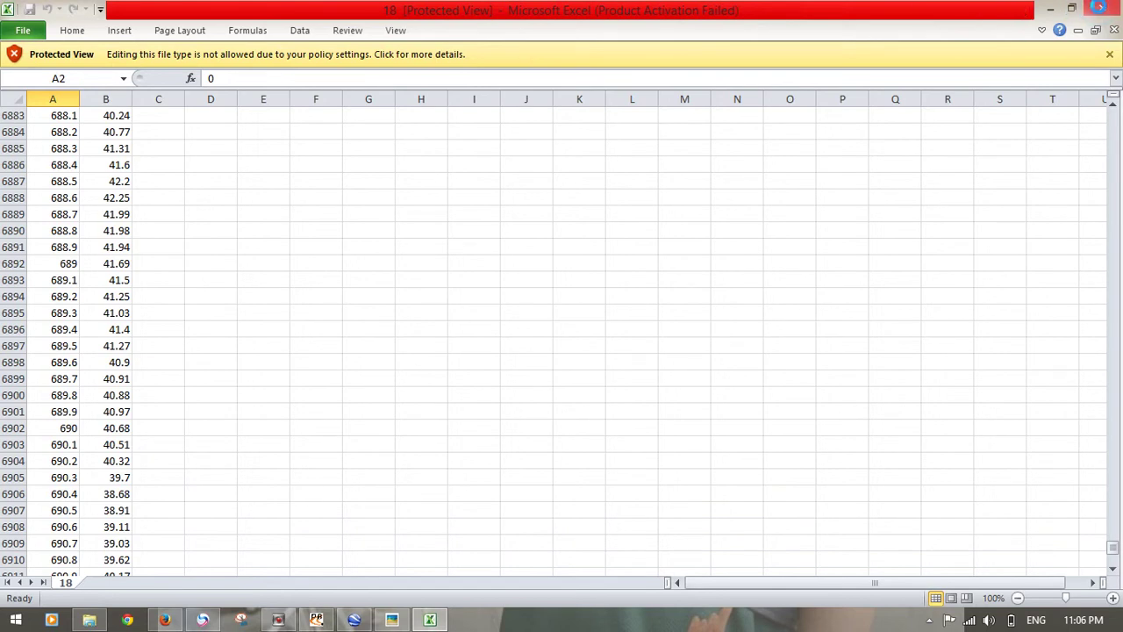
pyautogui.hotkey('alt', 'F4')
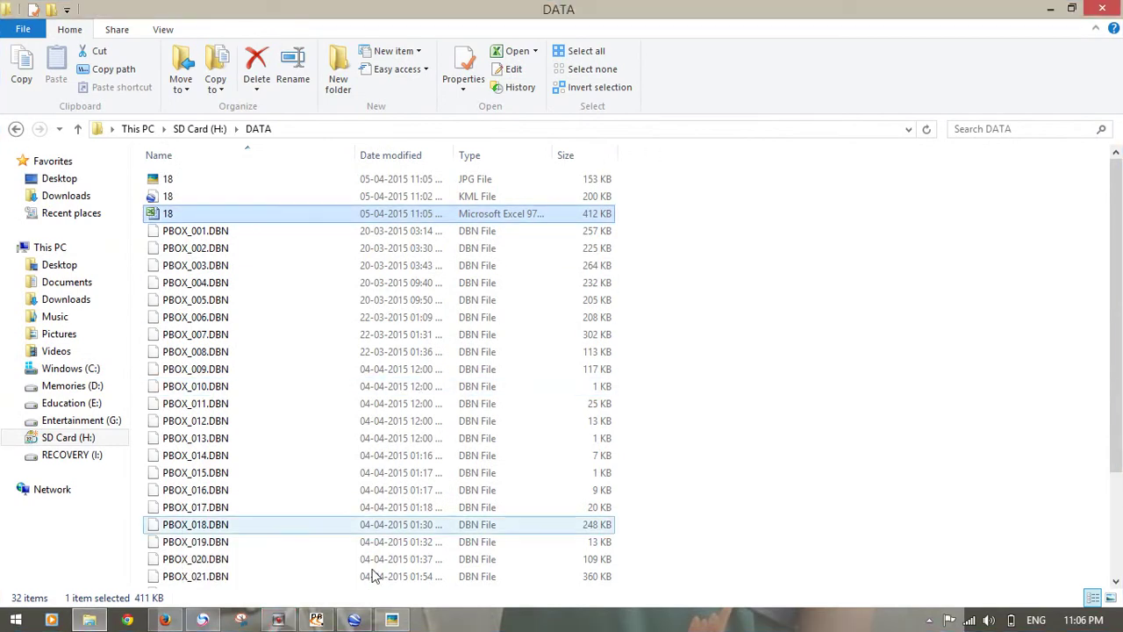
pyautogui.moveTo(277, 619)
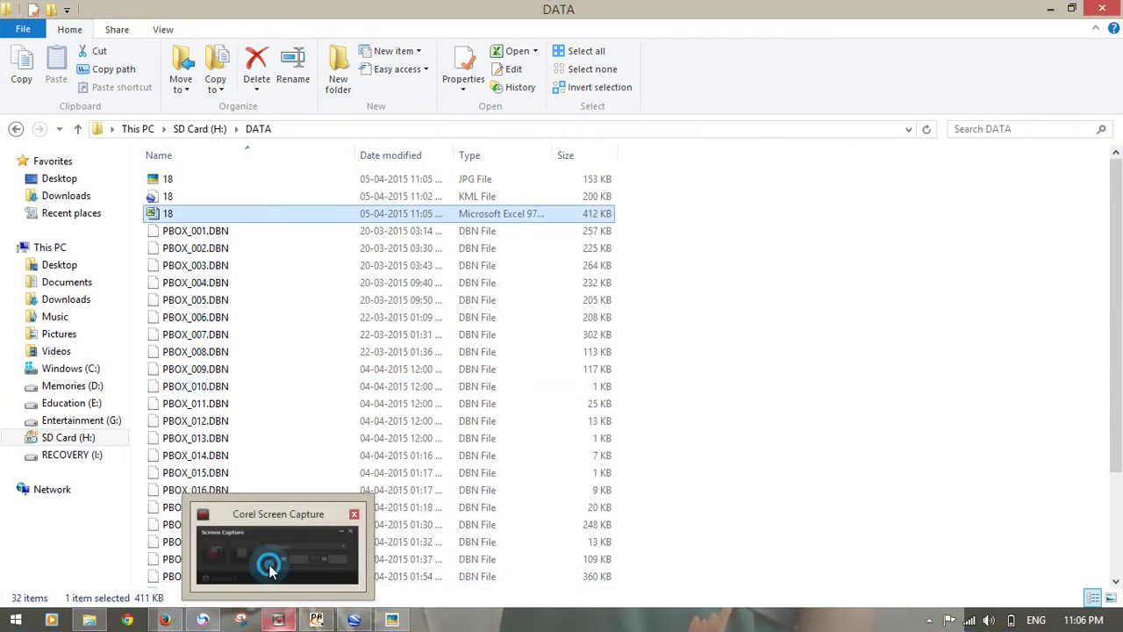